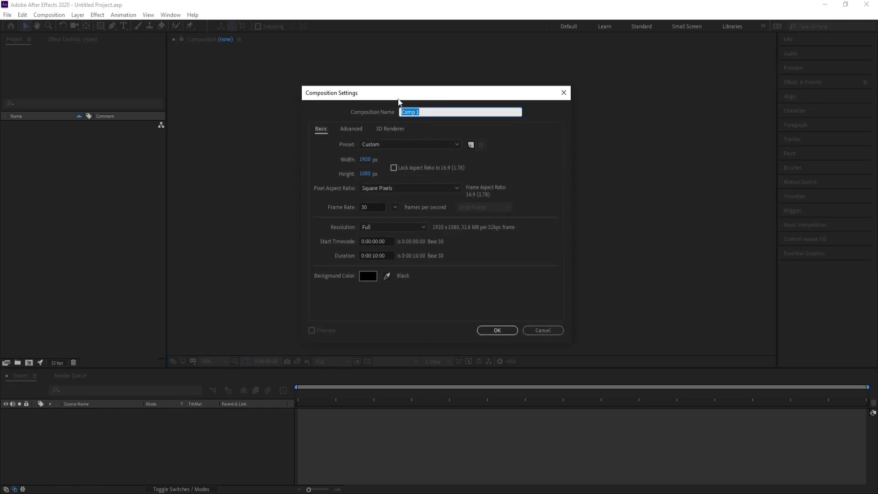
# Create a 1920 x 1080 px composition at 30 frames per second with a 10-second duration and black background
pyautogui.moveTo(399, 94); pyautogui.dragTo(386, 118)
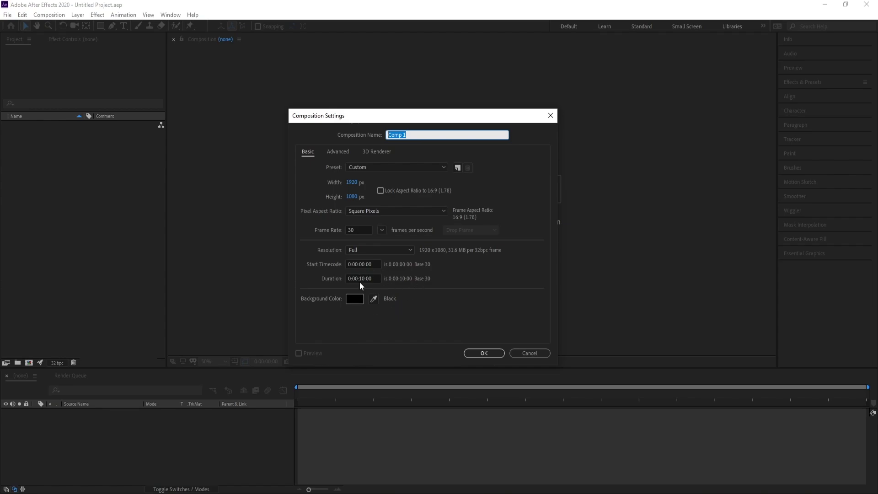
pyautogui.click(484, 353)
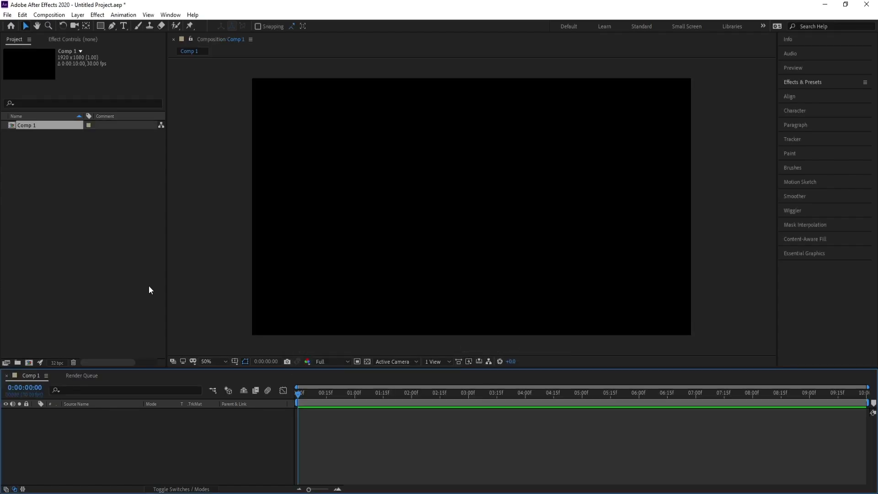
# Add a white text layer reading "GRAPHIC 4U" to the composition
pyautogui.click(124, 28)
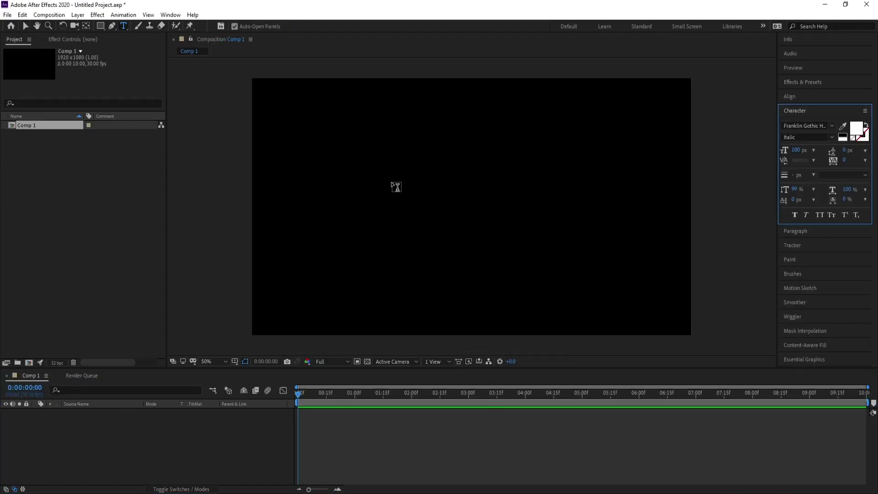
pyautogui.click(392, 187)
pyautogui.write('G')
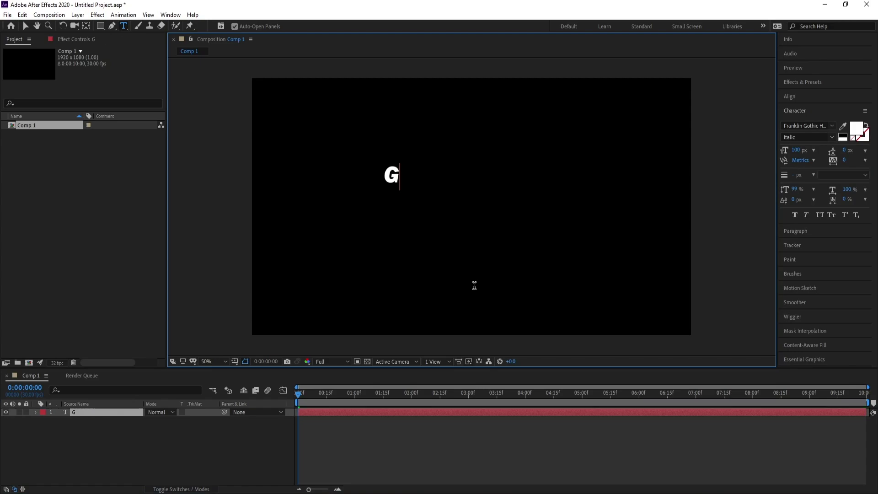
pyautogui.write('RAPHI')
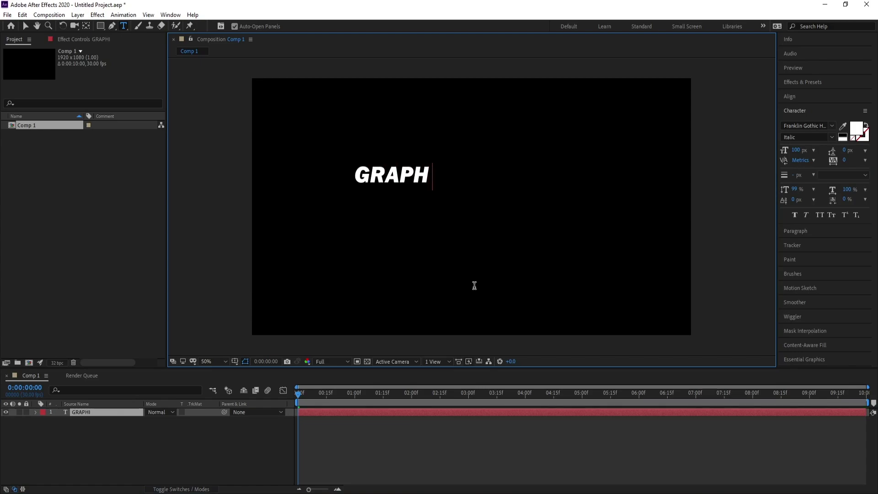
pyautogui.write('C')
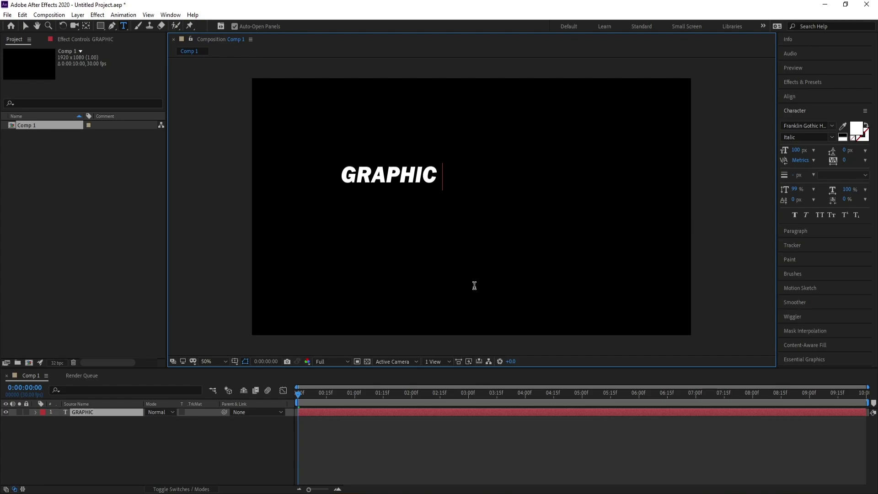
pyautogui.write(' 4U')
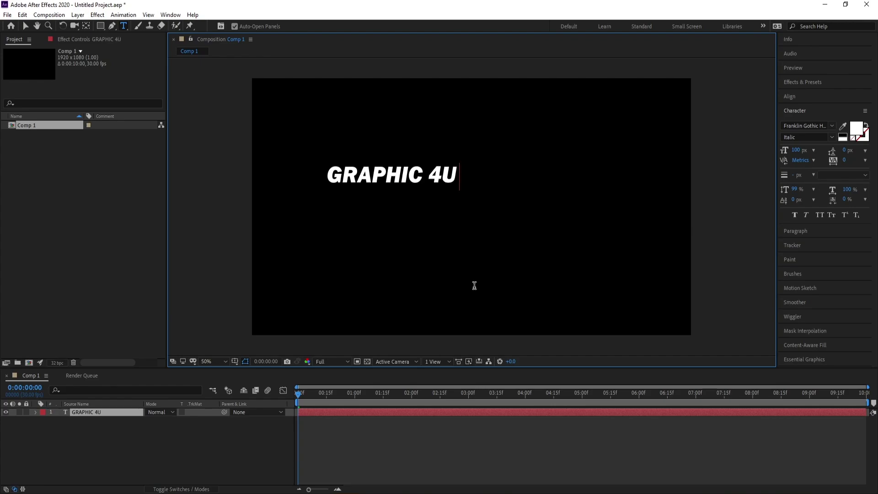
pyautogui.click(26, 26)
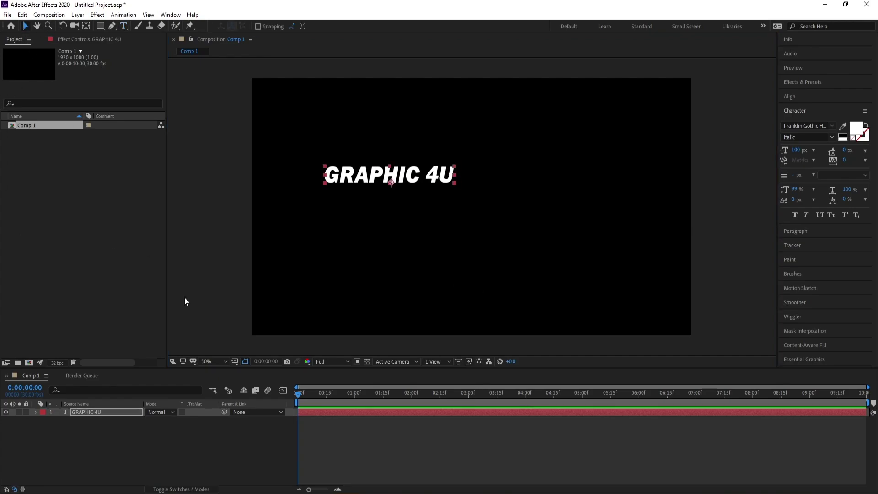
# Scale the GRAPHIC 4U text layer to 214% and center it horizontally and vertically in the composition
pyautogui.click(86, 409)
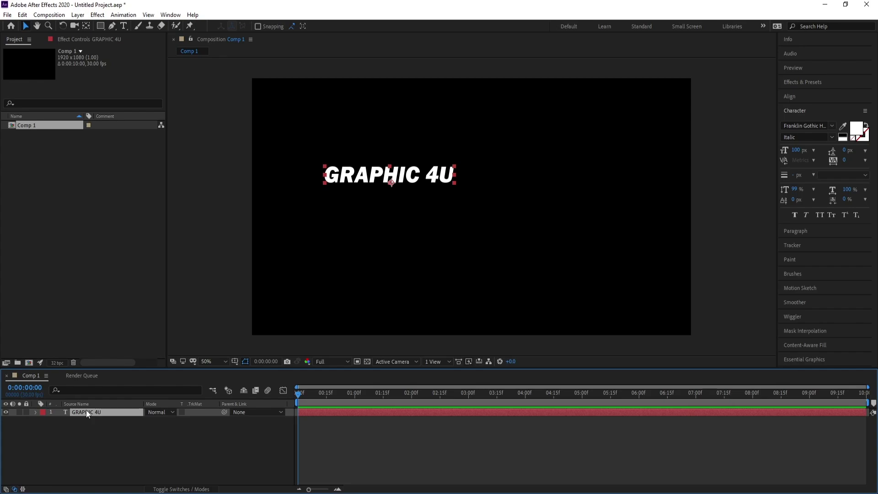
pyautogui.press('s')
pyautogui.moveTo(160, 420); pyautogui.dragTo(230, 428)
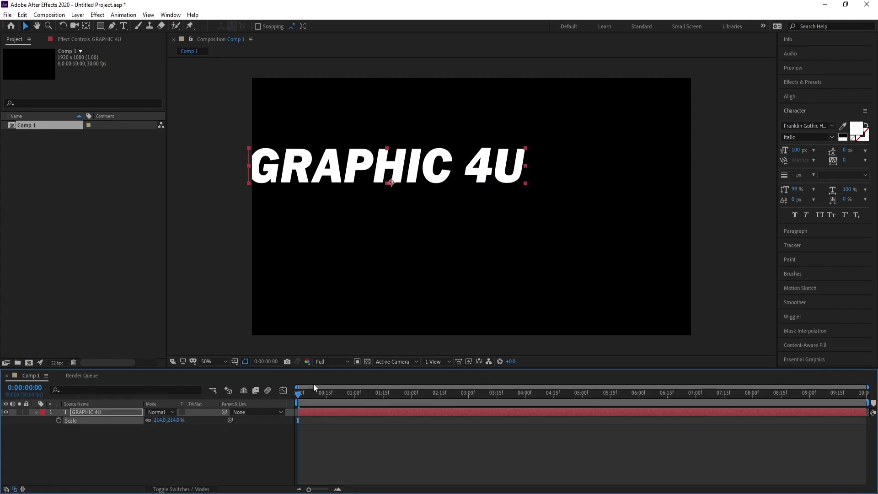
pyautogui.click(799, 104)
pyautogui.click(805, 121)
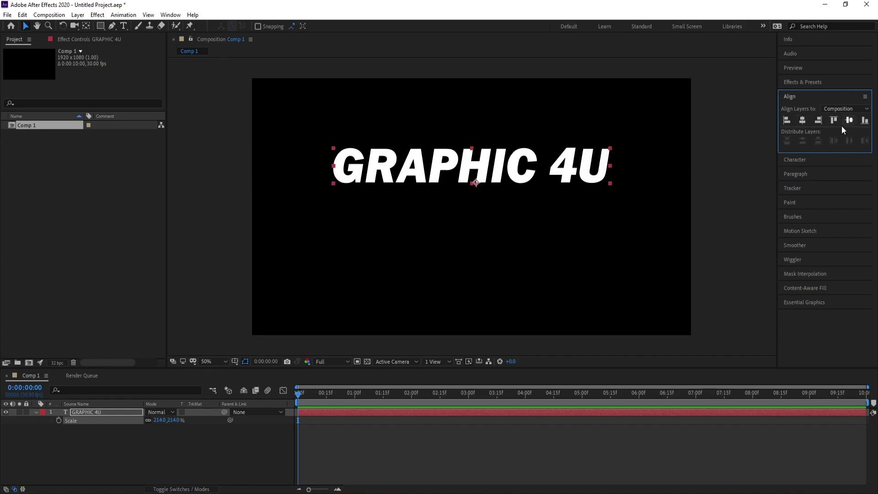
pyautogui.click(849, 120)
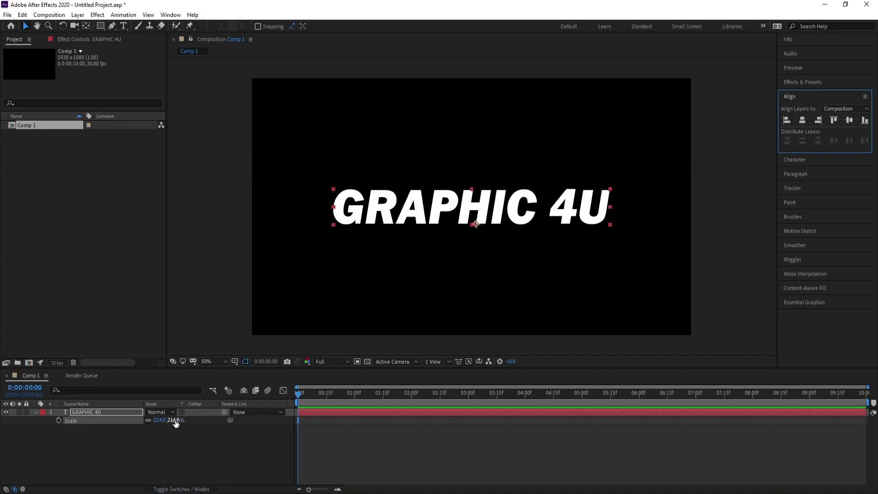
# Enlarge the text layer's scale to 270% and re-center it horizontally and vertically in the composition
pyautogui.moveTo(176, 423); pyautogui.dragTo(201, 420)
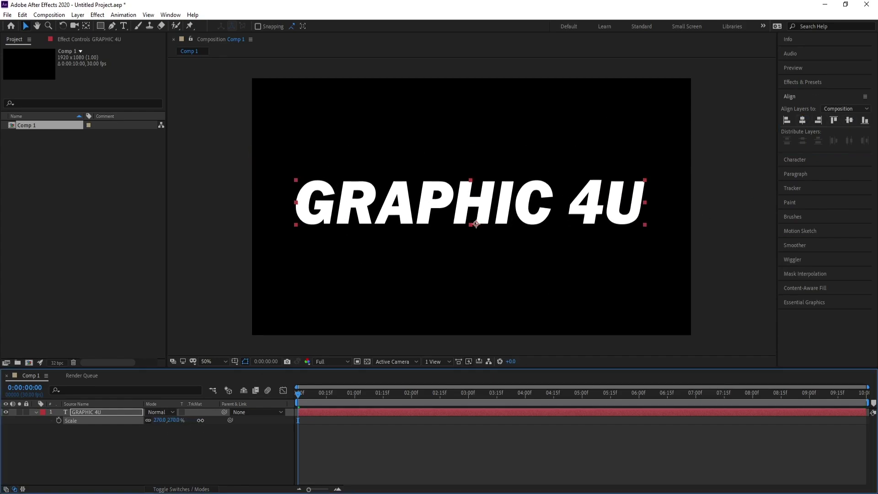
pyautogui.click(802, 120)
pyautogui.click(849, 120)
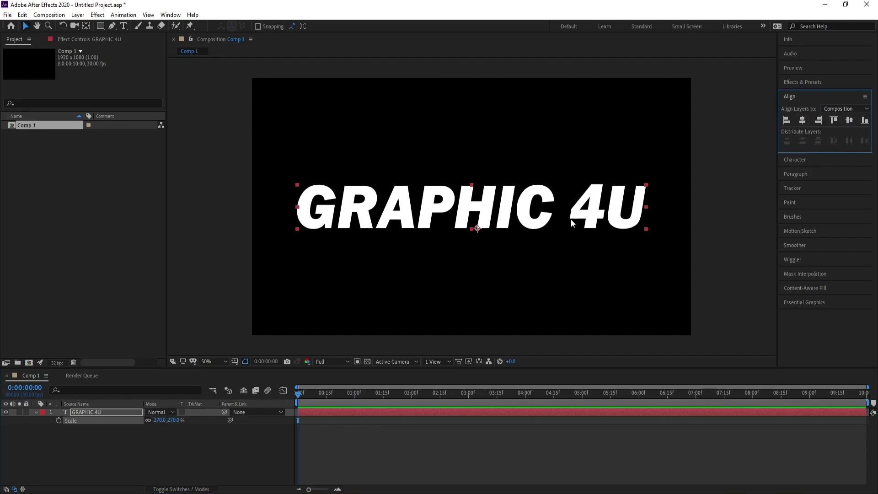
pyautogui.click(170, 14)
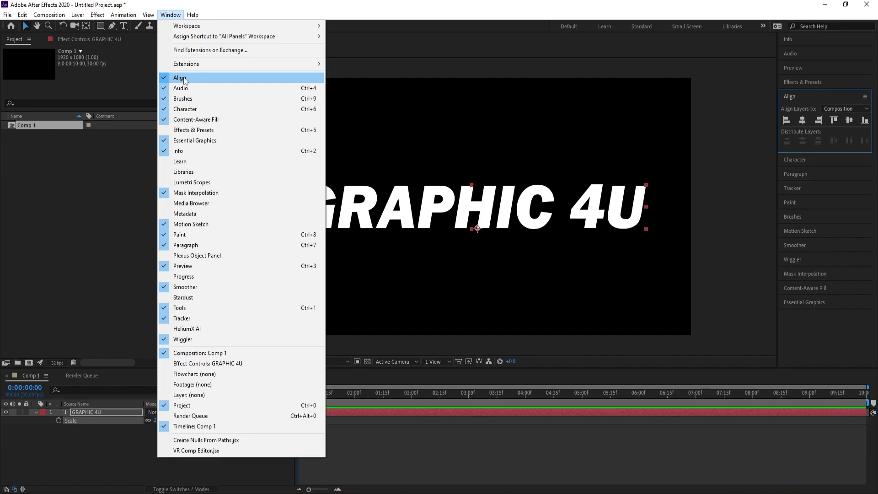
pyautogui.click(170, 16)
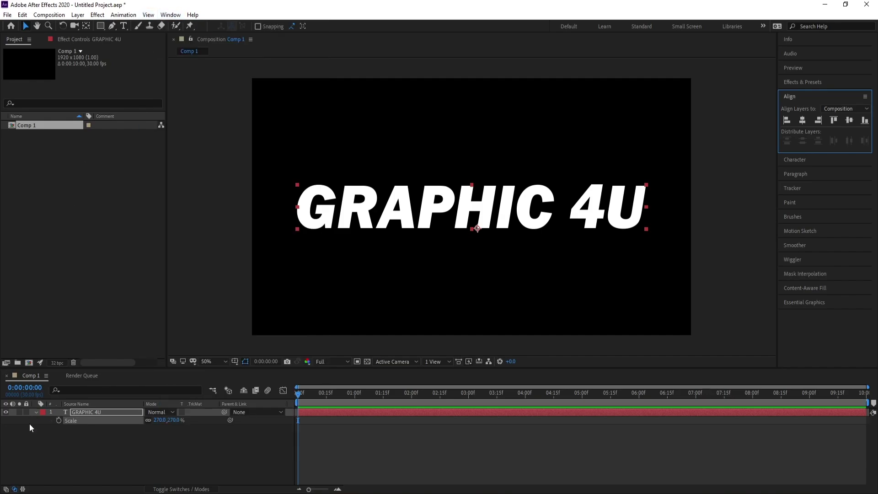
# Collapse the text layer's properties and create a comp-size black solid layer named "Stardust"
pyautogui.click(35, 412)
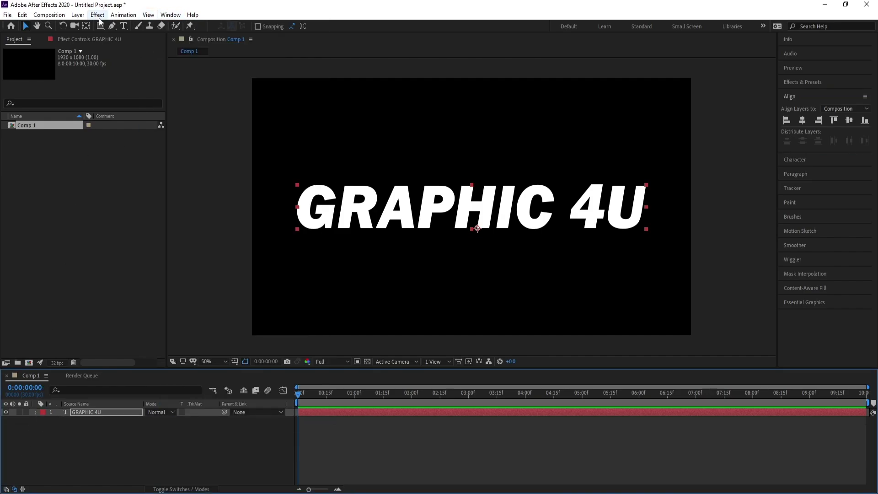
pyautogui.click(78, 14)
pyautogui.moveTo(87, 27)
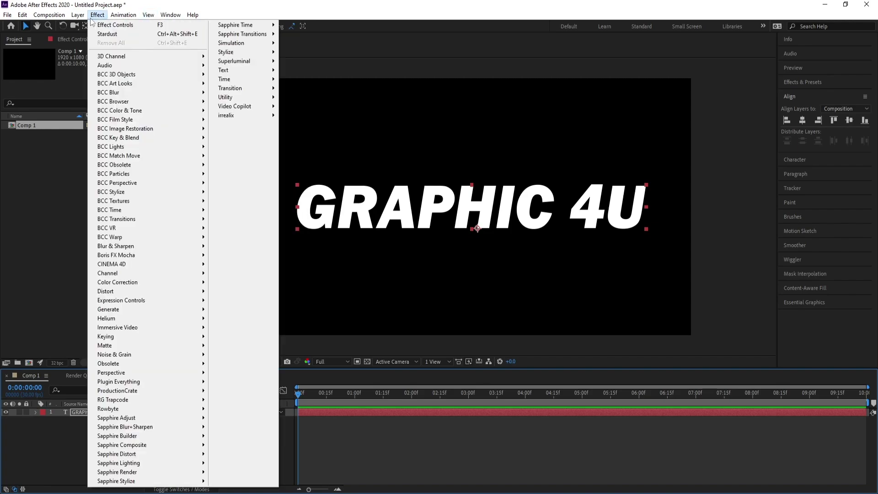
pyautogui.moveTo(147, 27)
pyautogui.click(226, 36)
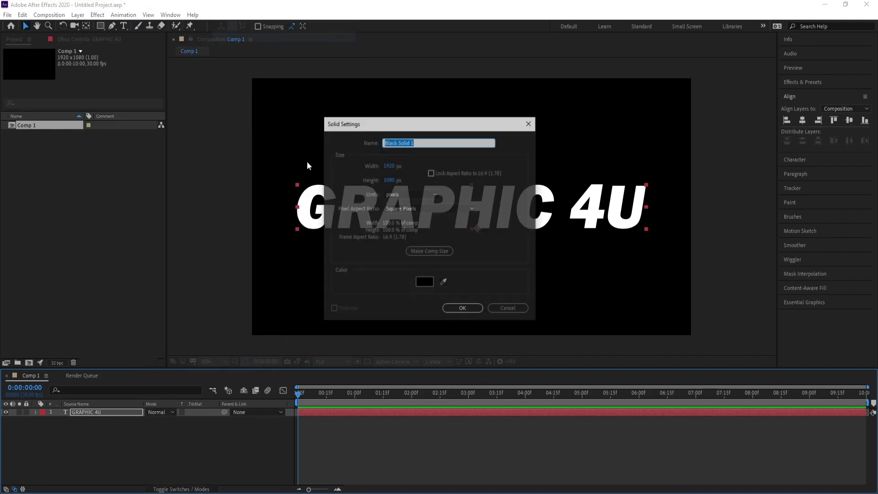
pyautogui.moveTo(409, 126); pyautogui.dragTo(392, 124)
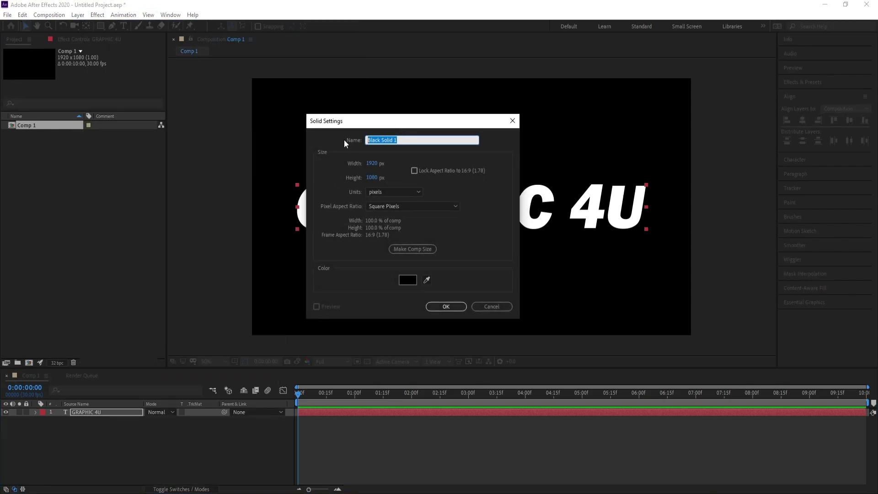
pyautogui.write('Stardust')
pyautogui.press('Return')
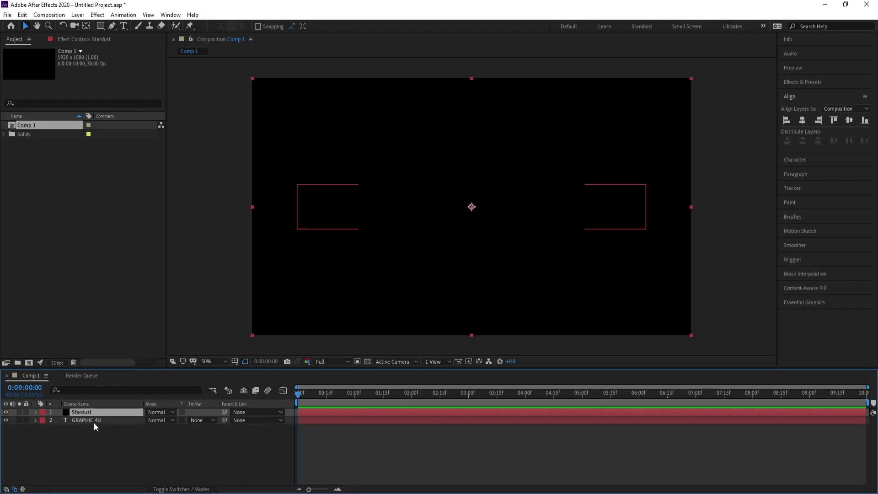
# Find the Superluminal Stardust effect and apply it to the Stardust solid layer
pyautogui.click(816, 85)
pyautogui.click(814, 95)
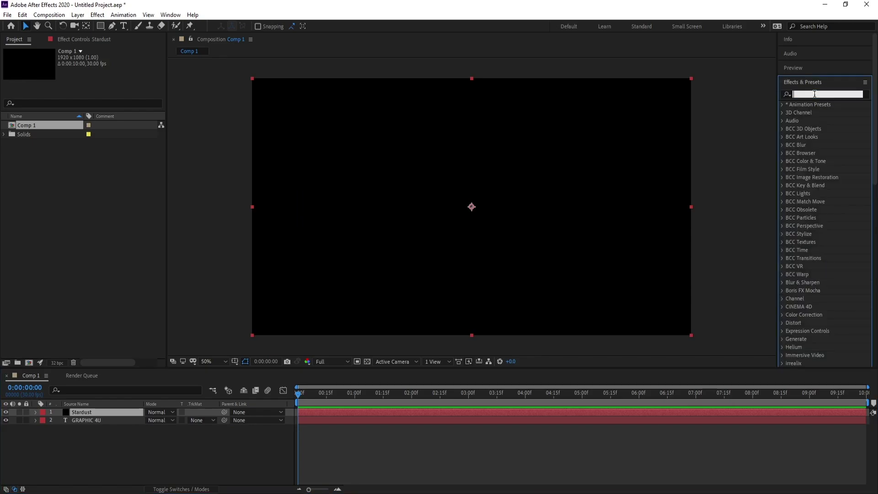
pyautogui.write('stardu')
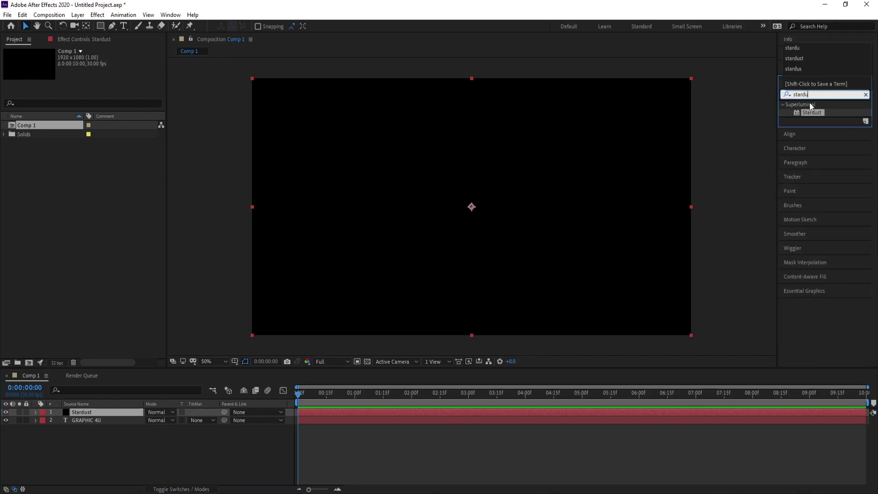
pyautogui.moveTo(812, 113); pyautogui.dragTo(455, 413)
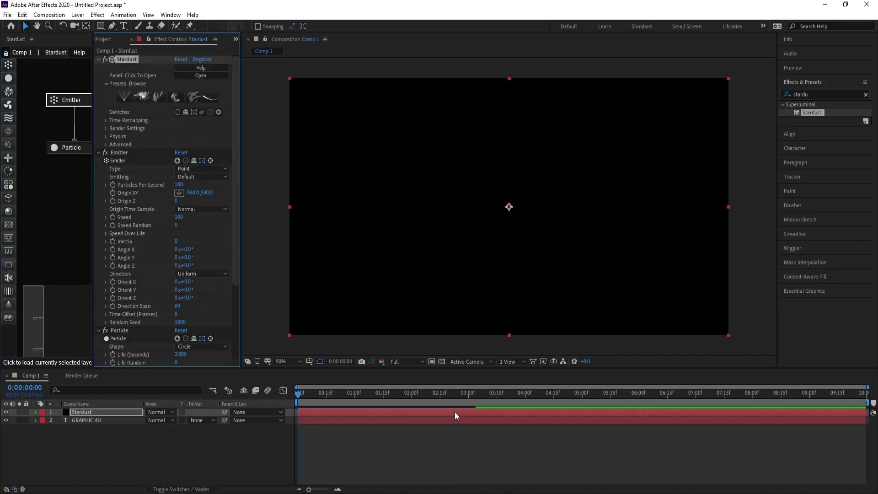
# Hide the GRAPHIC 4U text layer and move the current time to 0:00:01:19 to preview the default particles
pyautogui.click(320, 402)
pyautogui.moveTo(323, 400); pyautogui.dragTo(377, 402)
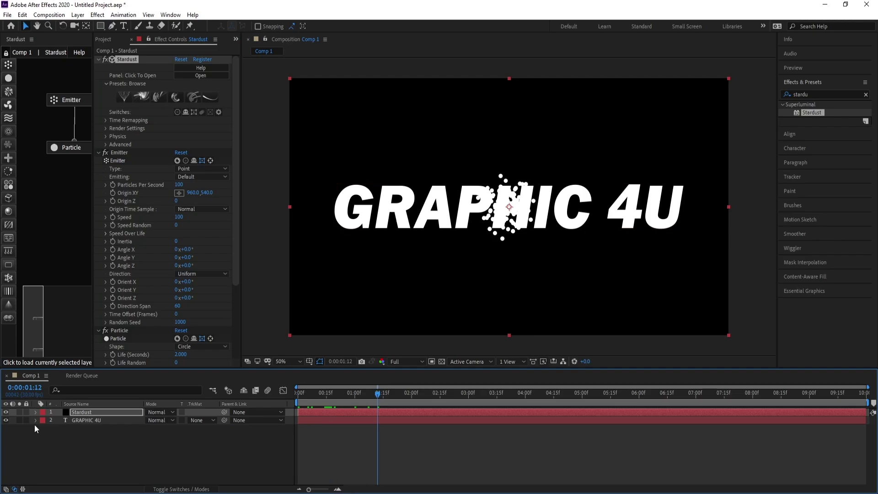
pyautogui.click(6, 420)
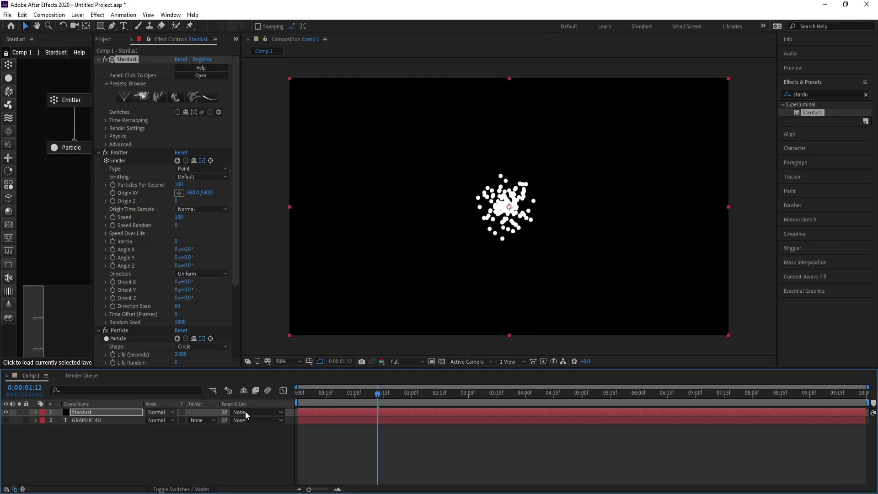
pyautogui.click(385, 393)
pyautogui.click(391, 394)
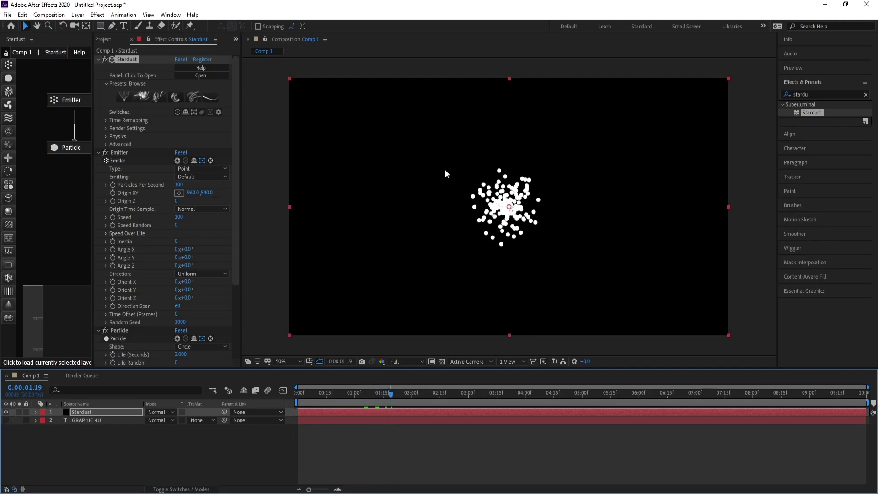
# Set the Stardust emitter's type to Text / Mask and its source layer to 2. GRAPHIC 4U
pyautogui.click(67, 99)
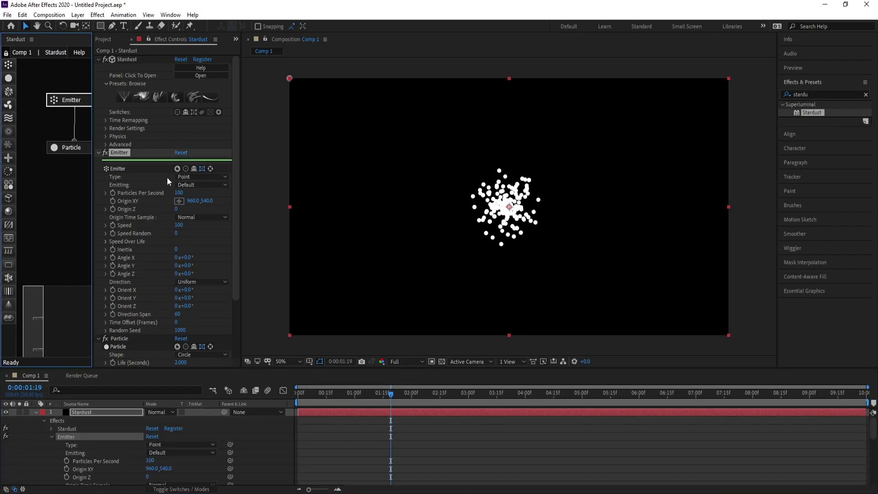
pyautogui.scroll(-1, 232, 147)
pyautogui.click(181, 172)
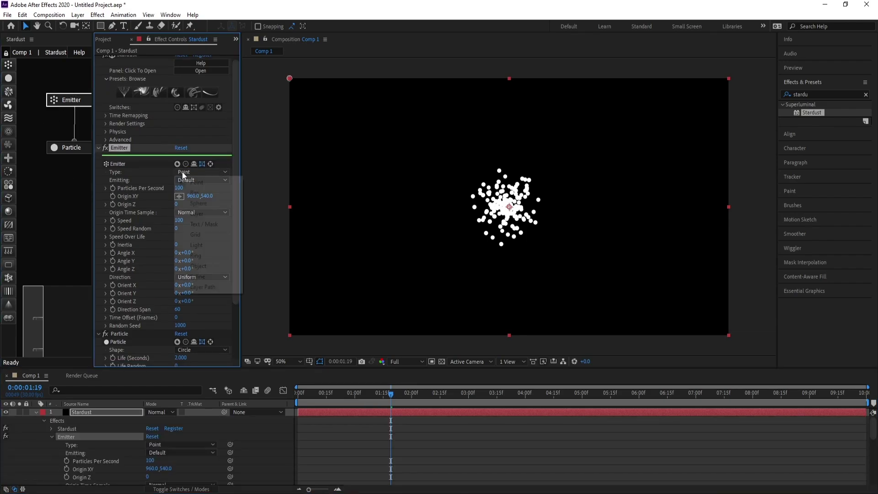
pyautogui.click(204, 225)
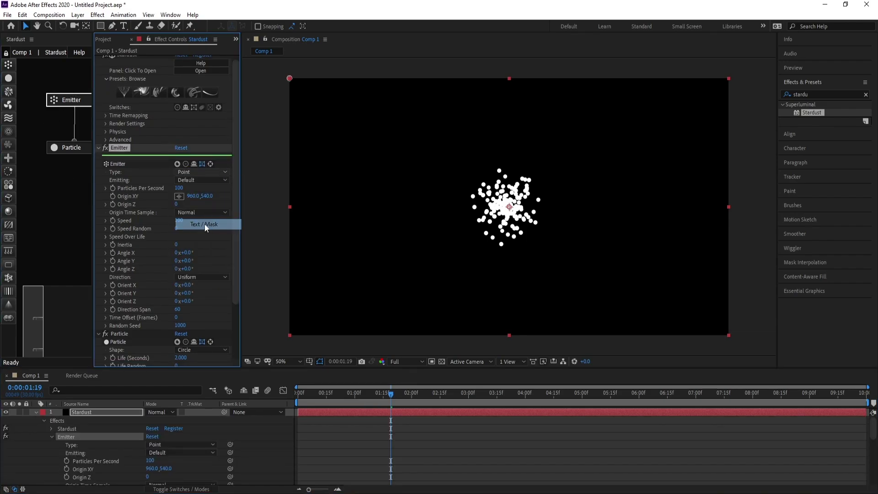
pyautogui.moveTo(236, 171); pyautogui.dragTo(207, 239)
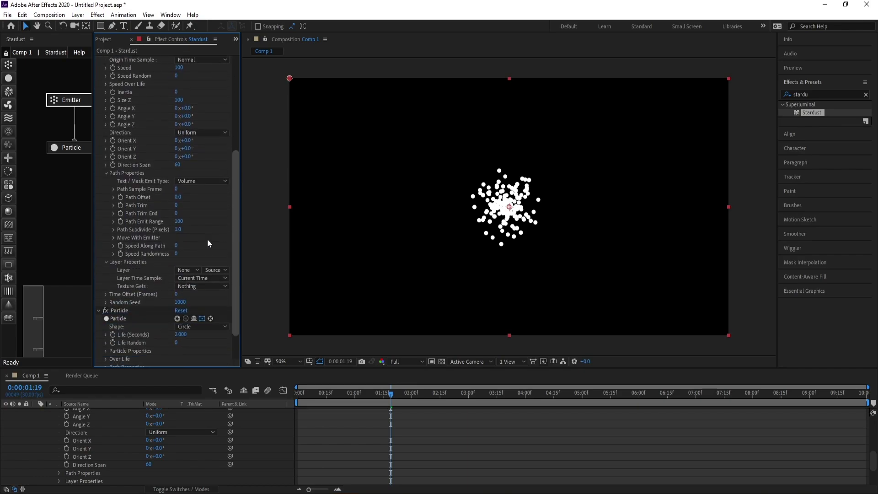
pyautogui.click(184, 269)
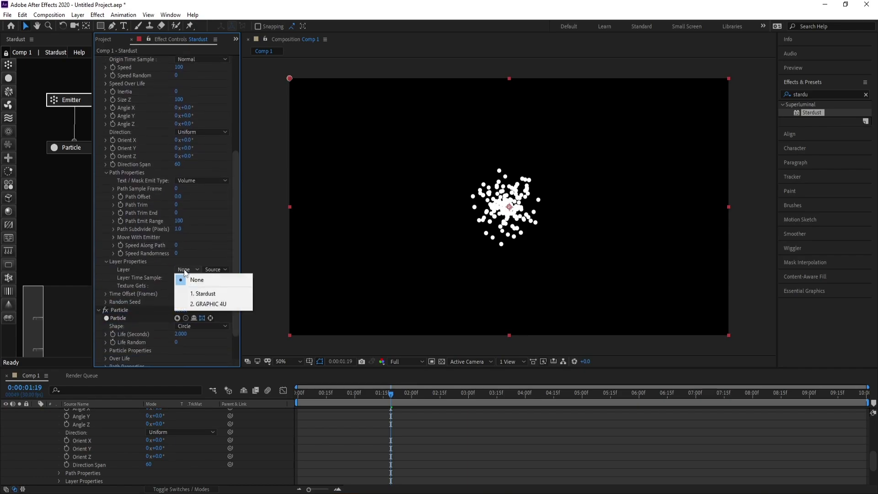
pyautogui.click(207, 304)
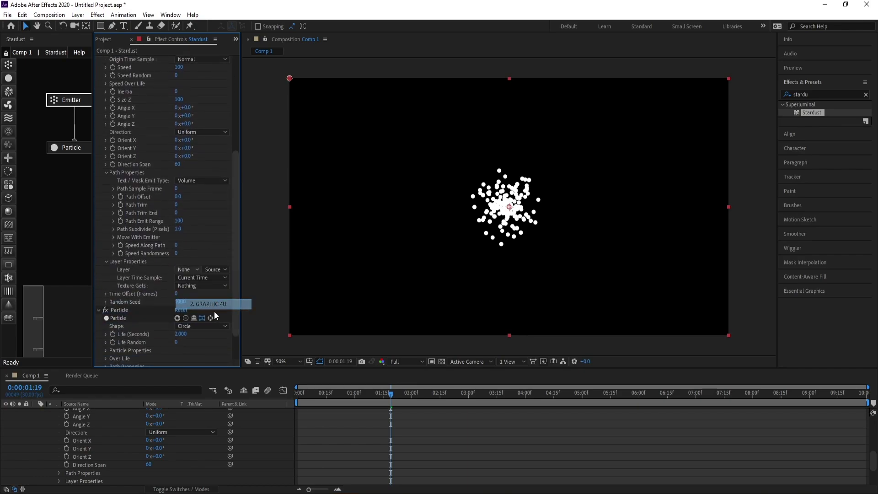
# Scrub the timeline to 0:00:02:19 to preview the particles emitted from the text, and return to the main Emitter settings
pyautogui.click(397, 391)
pyautogui.moveTo(399, 400); pyautogui.dragTo(447, 400)
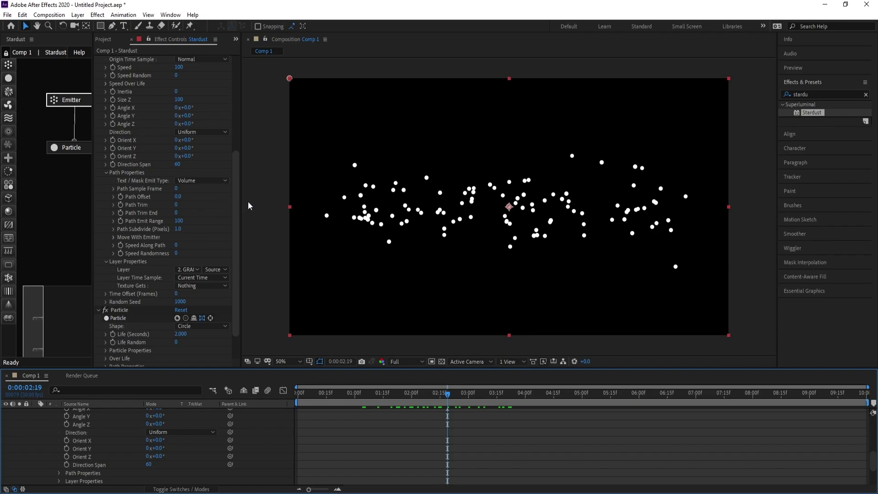
pyautogui.moveTo(237, 172); pyautogui.dragTo(238, 118)
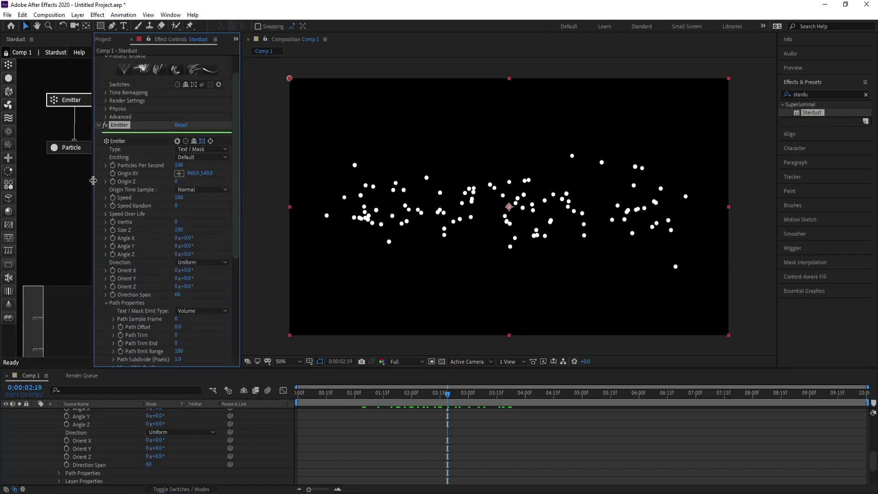
# Set the emitter's Particles Per Second to 10000, Speed to 5 and Size Z to 50
pyautogui.click(179, 166)
pyautogui.press('Return')
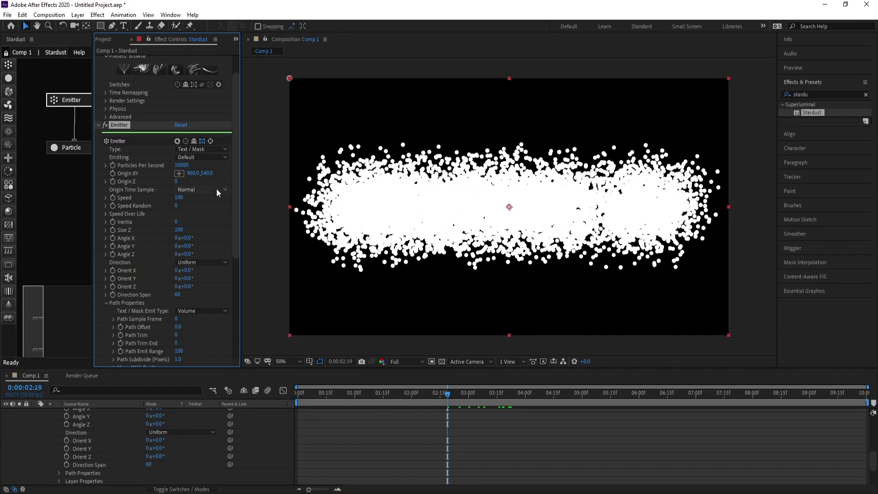
pyautogui.click(179, 198)
pyautogui.click(179, 230)
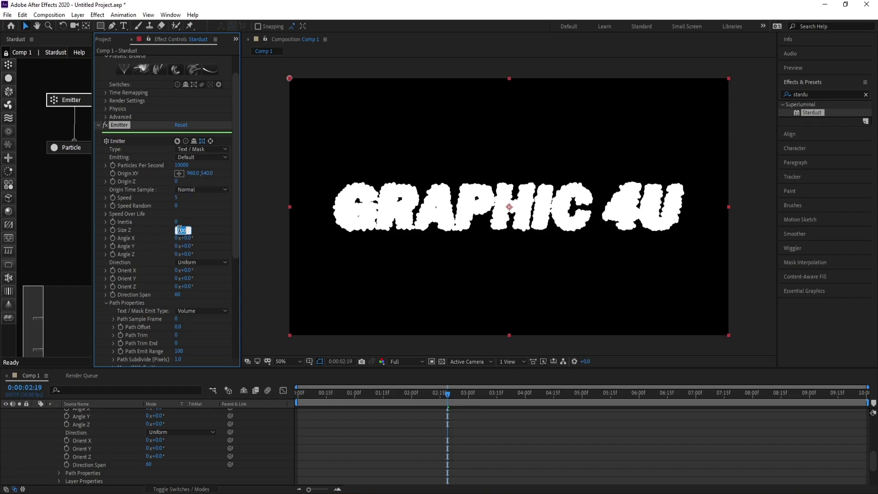
pyautogui.write('50')
pyautogui.press('Return')
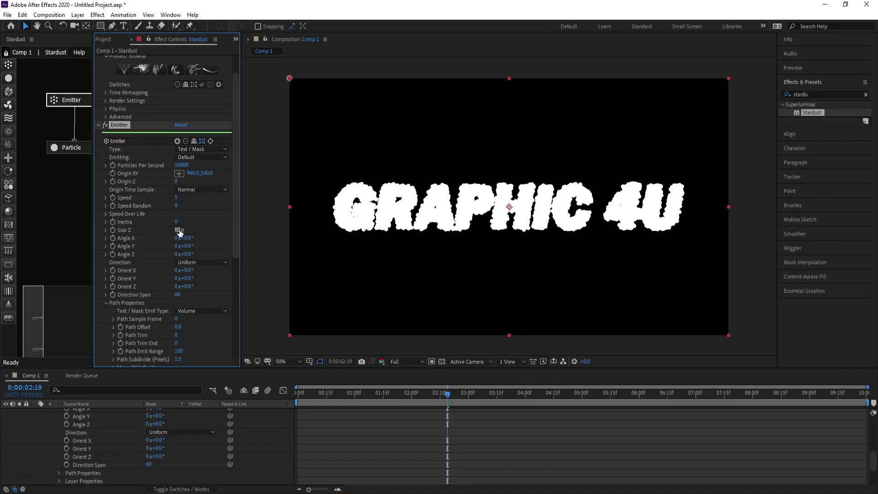
# In the Stardust Particle node's particle properties, set Size to 5 pixels and Size Random to 100
pyautogui.click(58, 146)
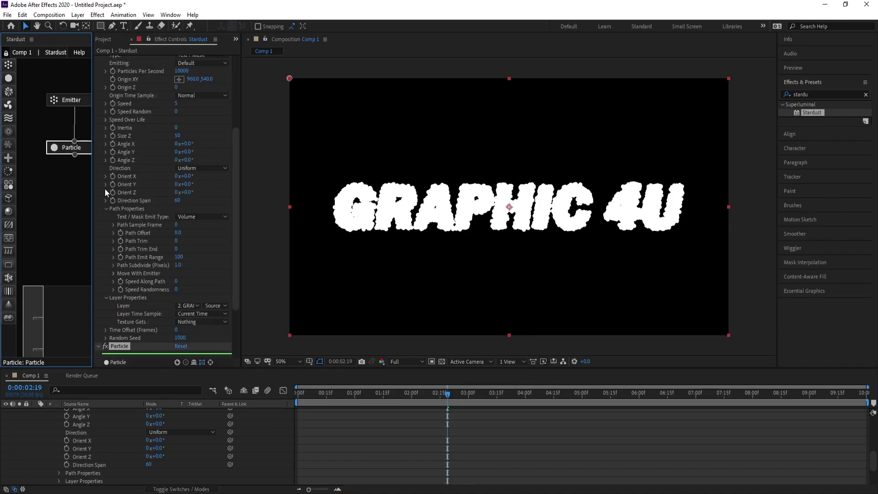
pyautogui.scroll(-3, 230, 219)
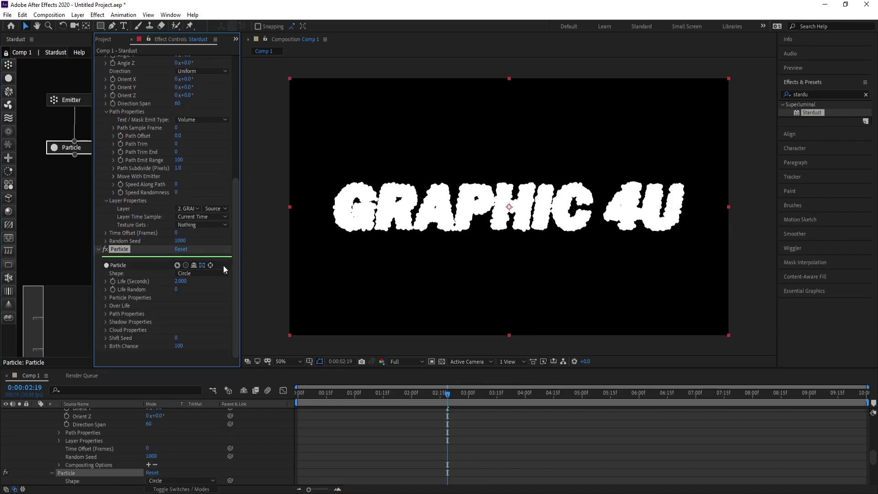
pyautogui.click(104, 297)
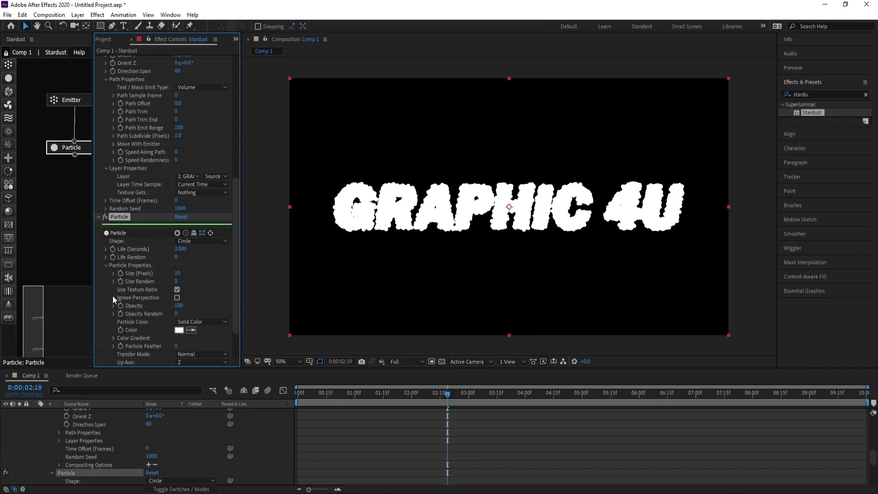
pyautogui.click(177, 273)
pyautogui.press('Return')
pyautogui.moveTo(177, 281); pyautogui.dragTo(305, 281)
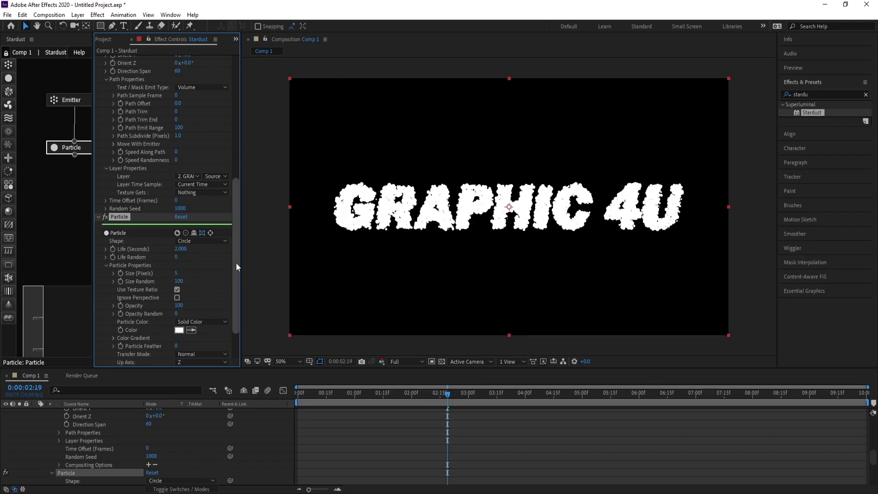
# Set Particle Color to Random From Gradient, apply the Color 08 gradient preset and widen the effect settings area
pyautogui.moveTo(236, 262); pyautogui.dragTo(237, 287)
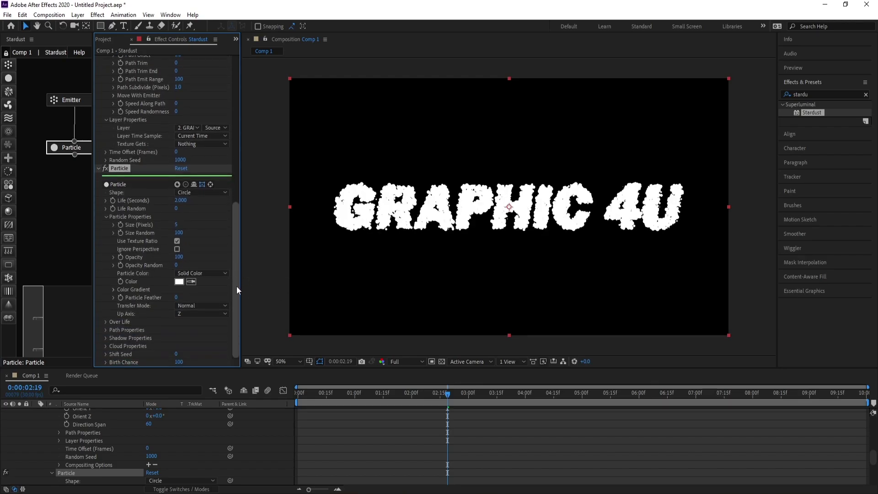
pyautogui.click(194, 276)
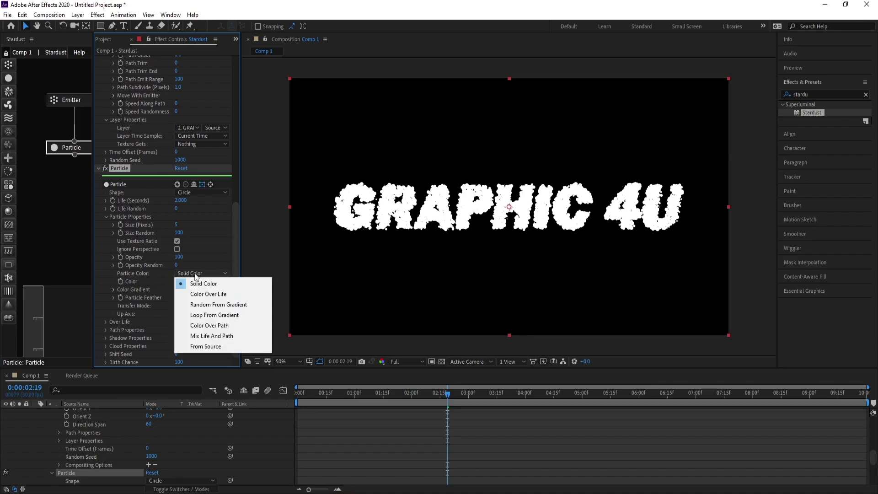
pyautogui.click(203, 305)
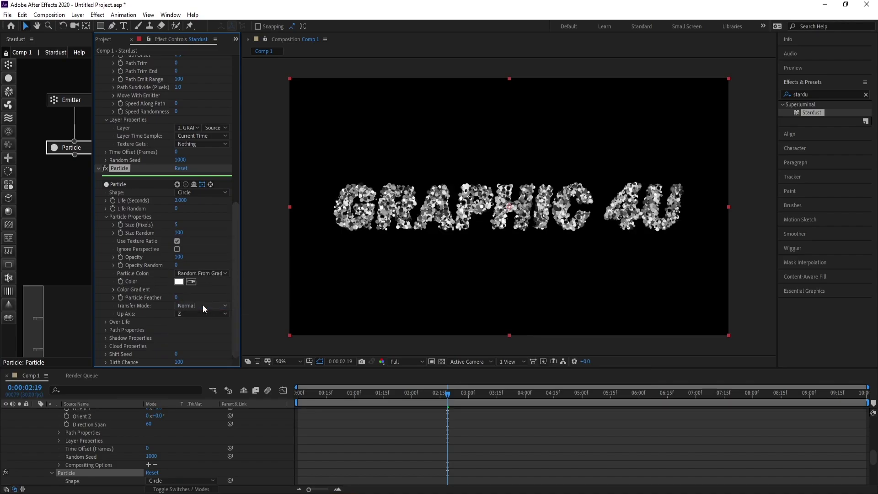
pyautogui.click(112, 290)
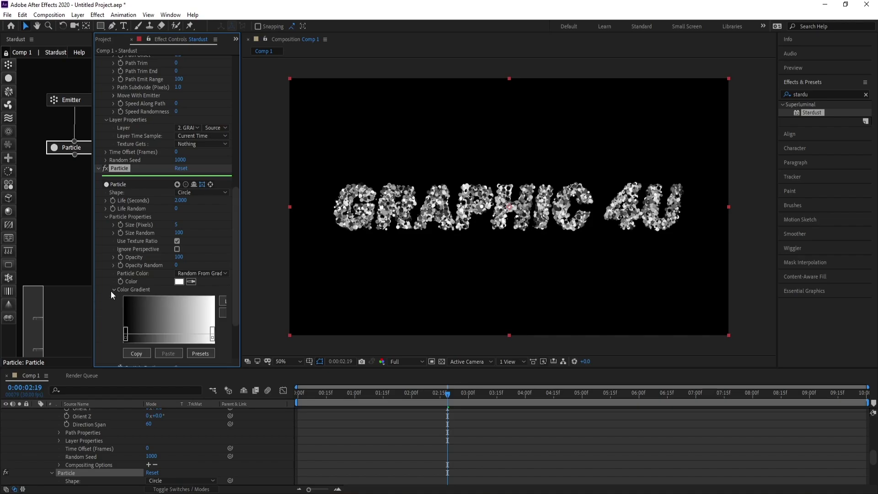
pyautogui.click(198, 354)
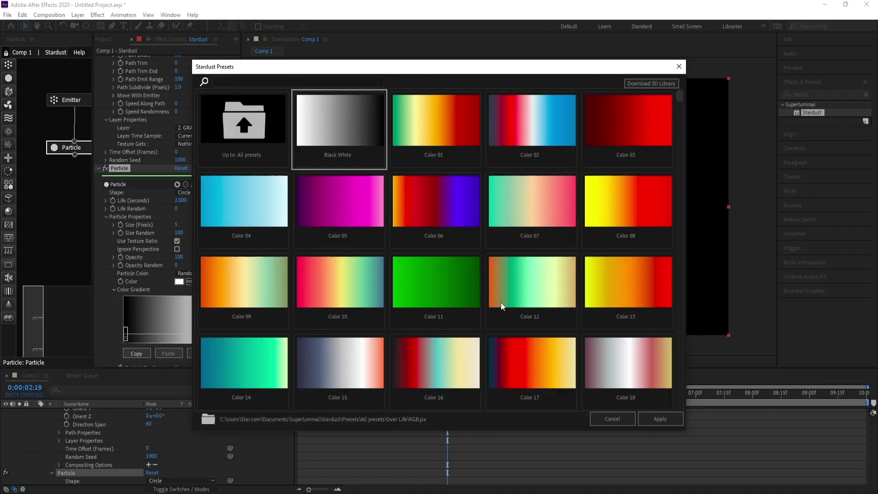
pyautogui.click(636, 202)
pyautogui.click(664, 418)
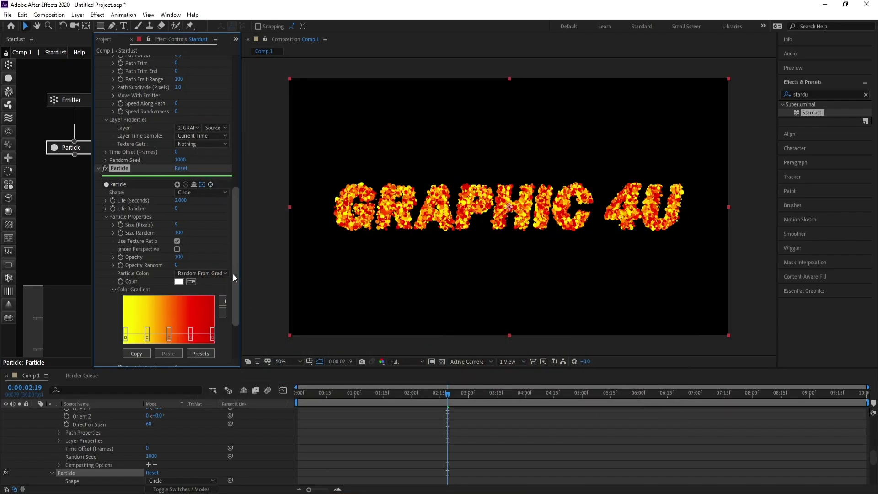
pyautogui.moveTo(240, 270); pyautogui.dragTo(273, 302)
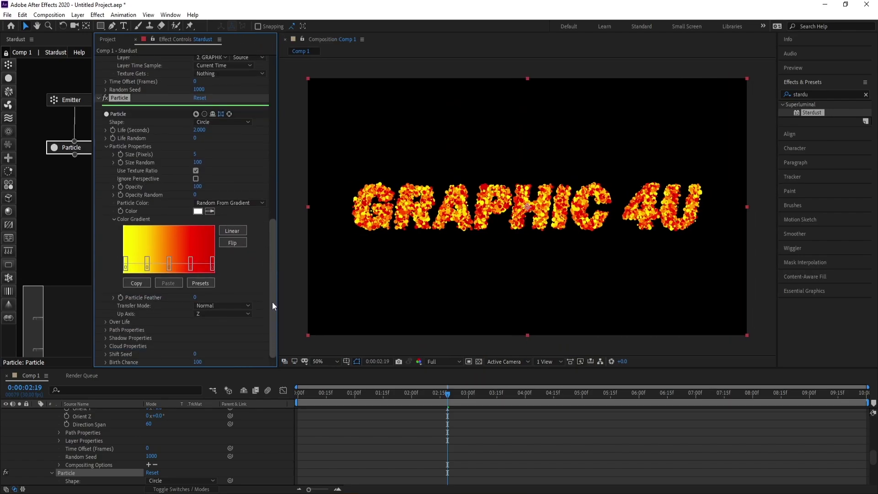
# Move the current time to 0:00:00:05 and apply the Fade In and Out Bezier preset to the particles' Size over life
pyautogui.click(328, 399)
pyautogui.moveTo(328, 399); pyautogui.dragTo(307, 399)
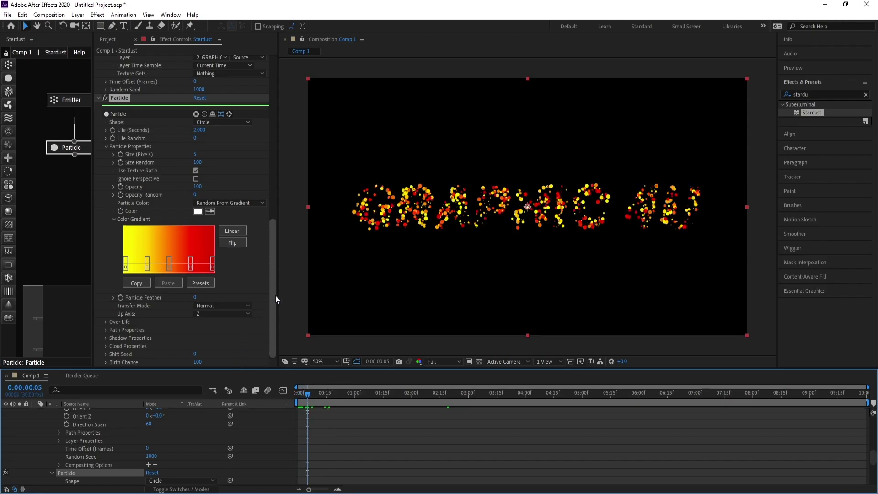
pyautogui.click(105, 322)
pyautogui.click(113, 330)
pyautogui.scroll(-2, 190, 349)
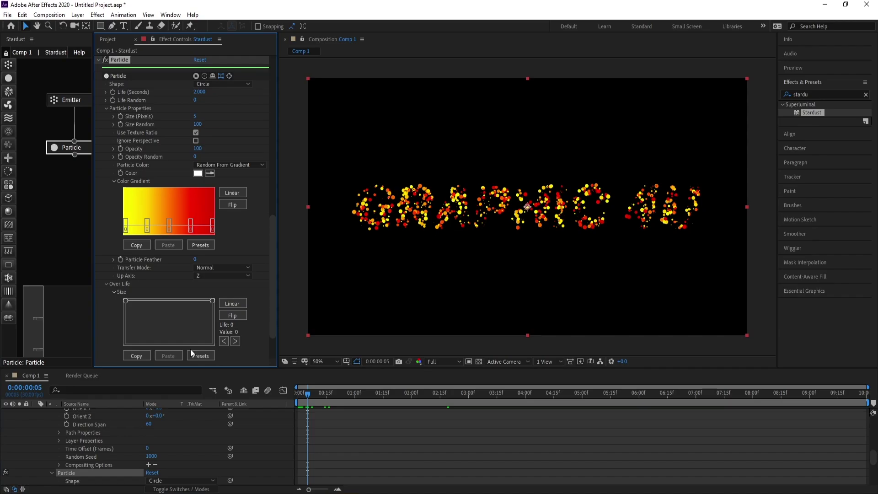
pyautogui.scroll(-2, 274, 311)
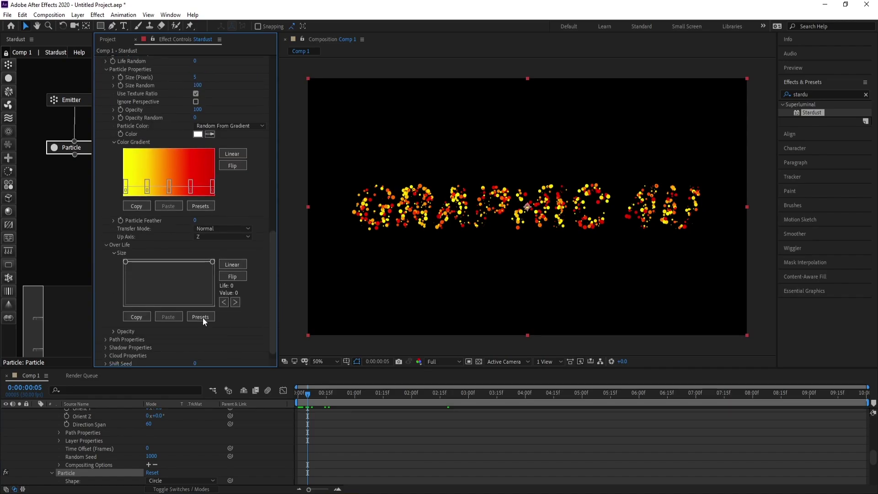
pyautogui.click(202, 317)
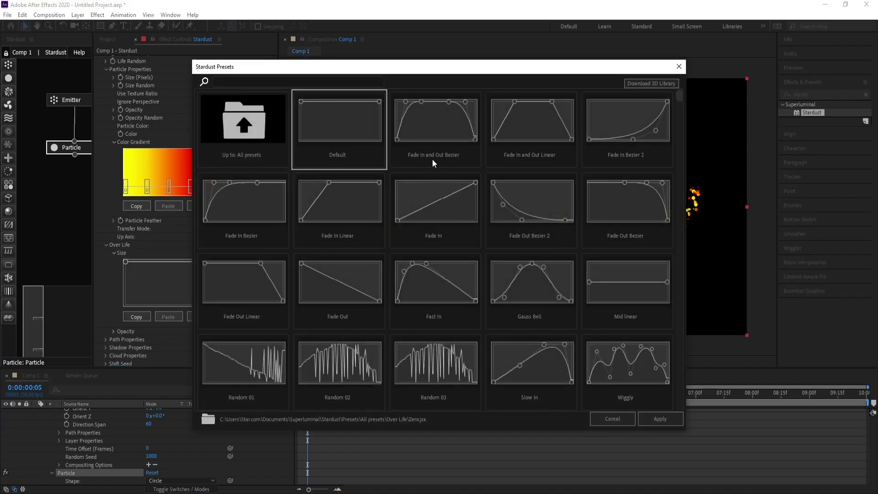
pyautogui.click(645, 418)
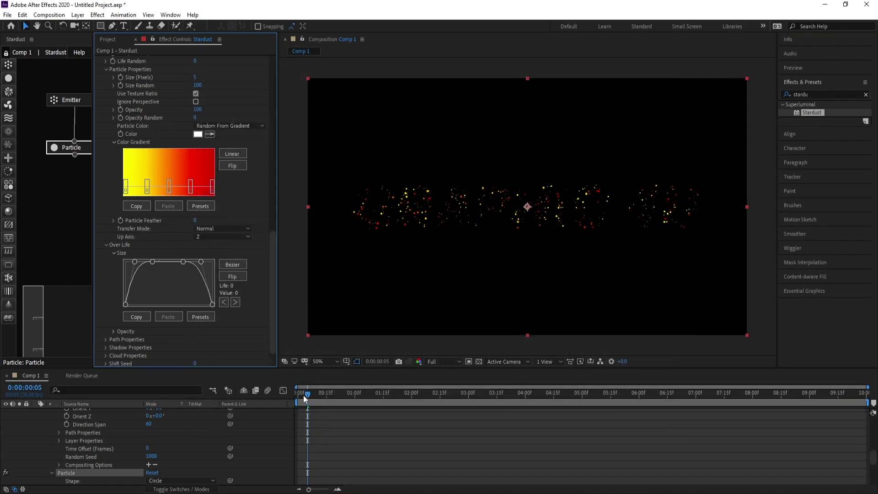
# Play the particle animation from about 0:00:02:05 to 0:00:02:14
pyautogui.moveTo(304, 395); pyautogui.dragTo(421, 396)
pyautogui.press('space')
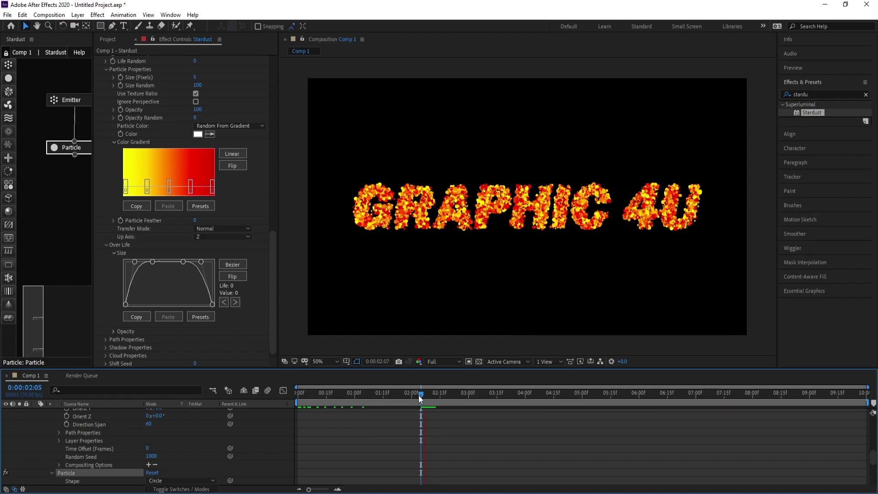
pyautogui.press('space')
# Collapse the Stardust layer's properties and add a two-node 50mm camera named Camera 1
pyautogui.scroll(10, 90, 433)
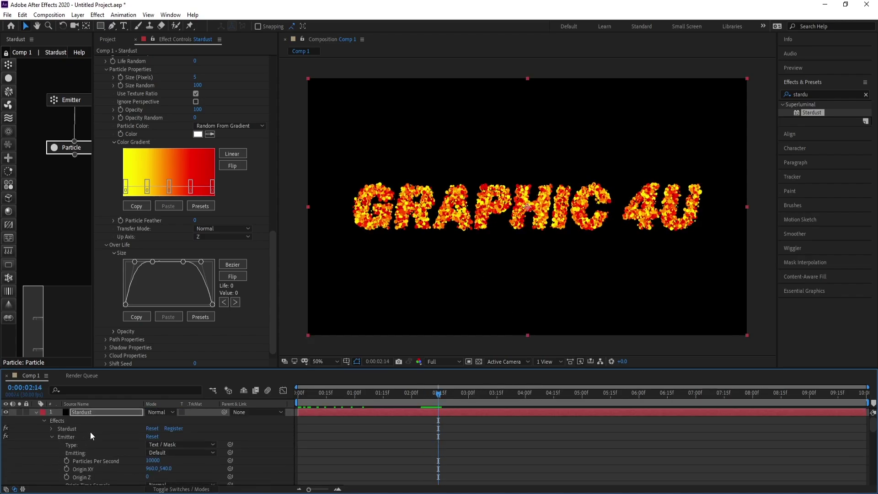
pyautogui.click(35, 412)
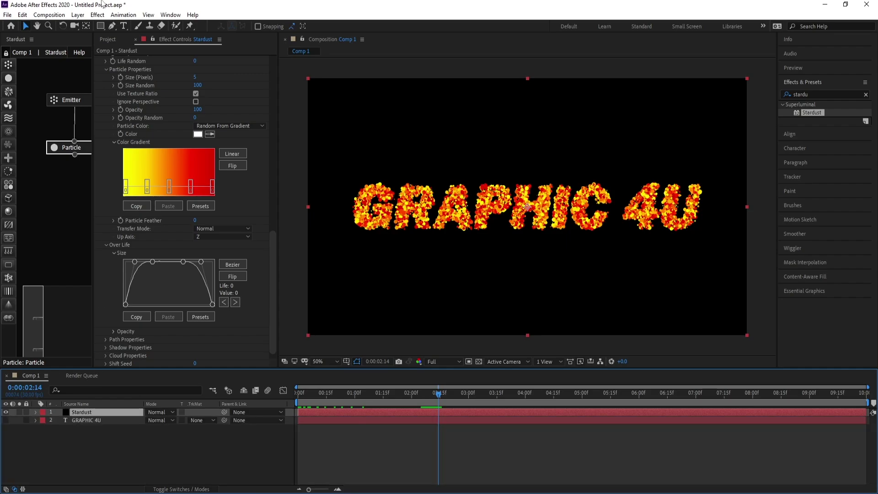
pyautogui.click(83, 17)
pyautogui.moveTo(91, 26)
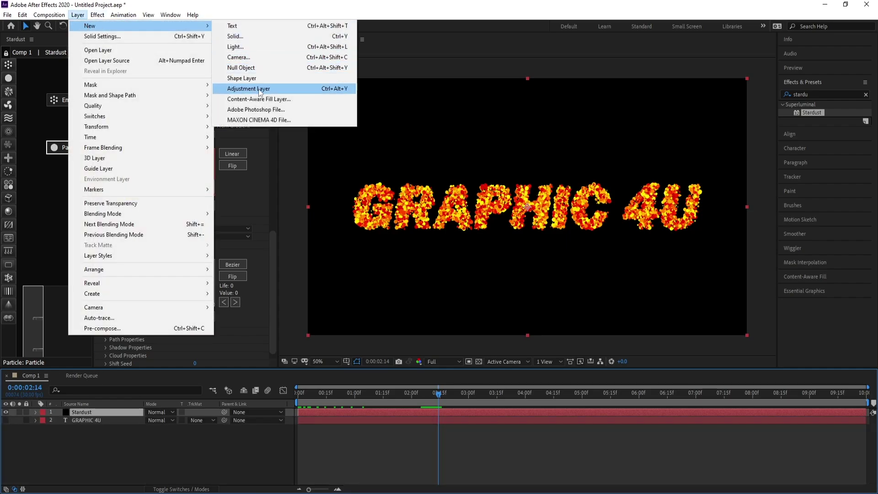
pyautogui.click(239, 57)
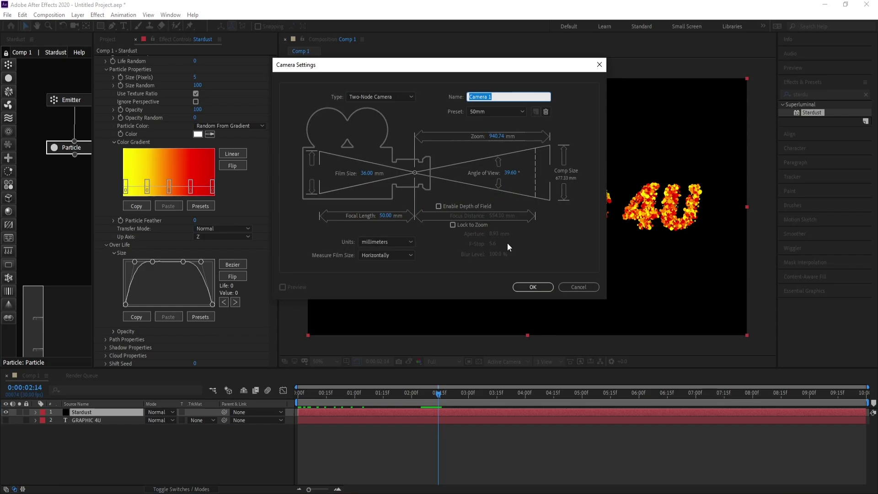
pyautogui.click(531, 287)
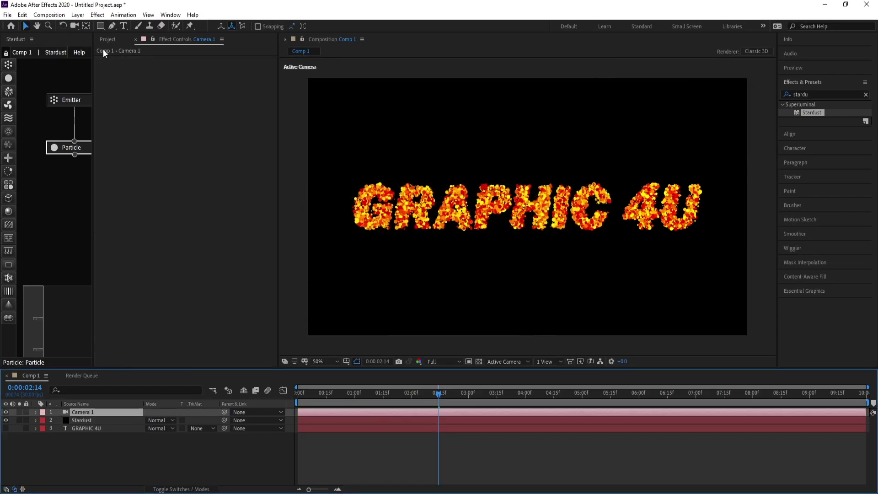
# Orbit Camera 1 slightly around the particle text and dolly it in until the letters APHIC fill the frame
pyautogui.click(75, 26)
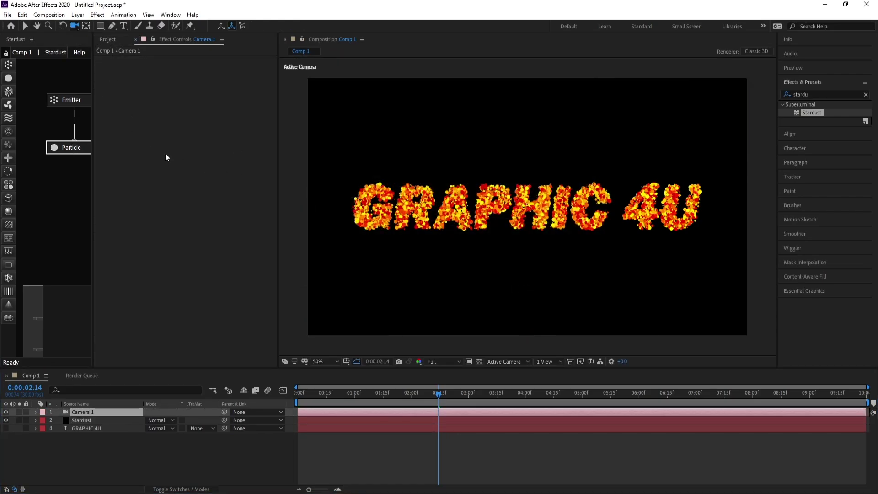
pyautogui.click(559, 205)
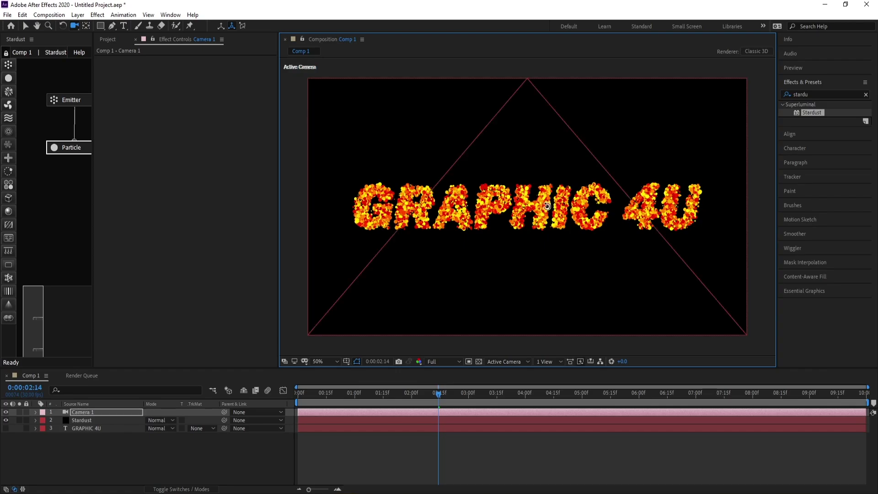
pyautogui.moveTo(542, 206)
pyautogui.mouseDown()
pyautogui.moveTo(524, 209)
pyautogui.moveTo(551, 217)
pyautogui.moveTo(517, 220)
pyautogui.moveTo(573, 219)
pyautogui.moveTo(545, 216)
pyautogui.mouseUp()
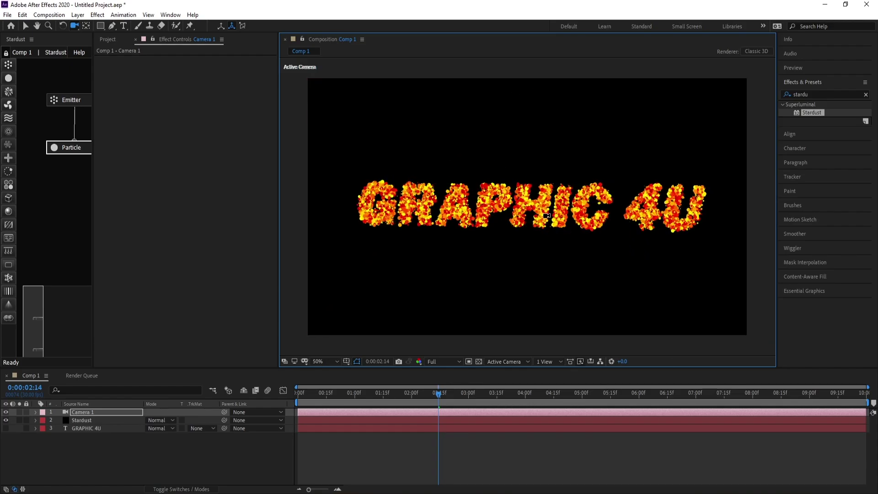
pyautogui.press('c')
pyautogui.press('c')
pyautogui.moveTo(527, 215); pyautogui.dragTo(553, 143)
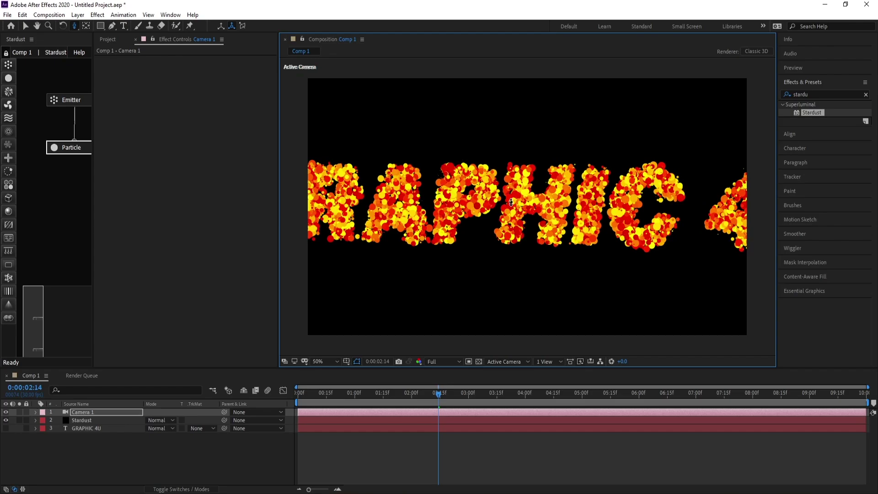
pyautogui.moveTo(450, 171); pyautogui.dragTo(453, 158)
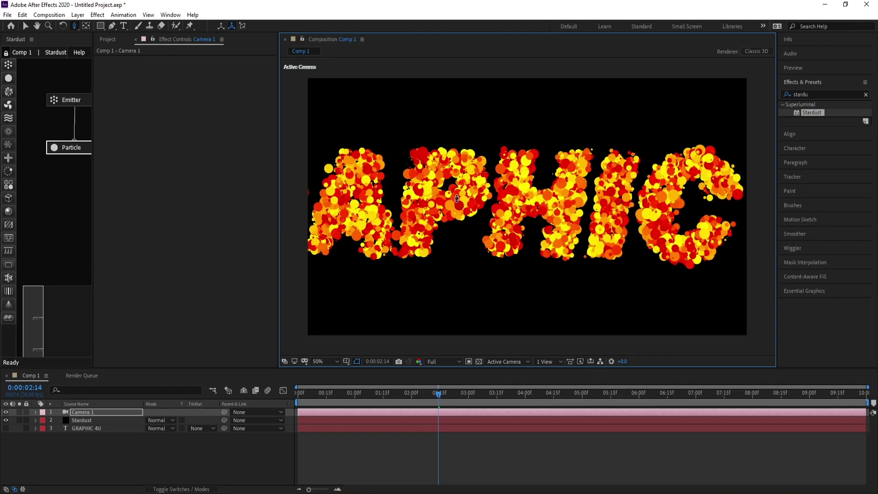
# Turn on the Particle node's Shadow Properties and magnify the composition view to 100%
pyautogui.click(61, 152)
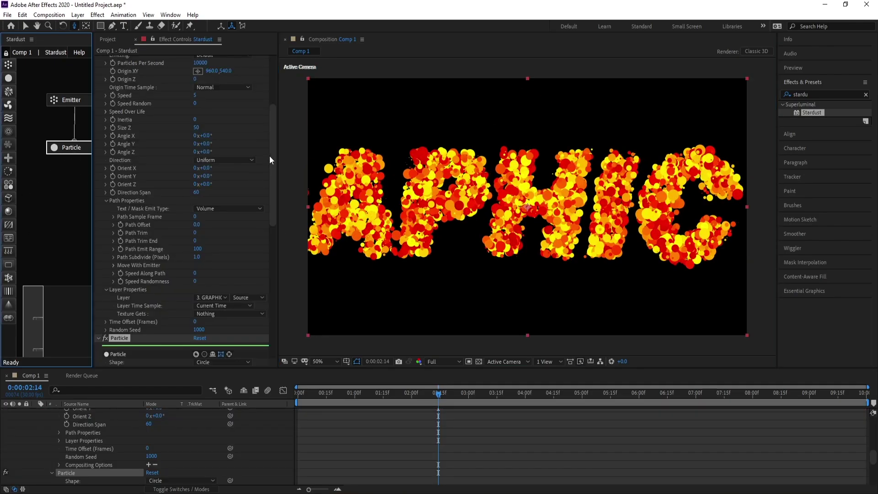
pyautogui.scroll(-2, 270, 211)
pyautogui.scroll(-5, 269, 224)
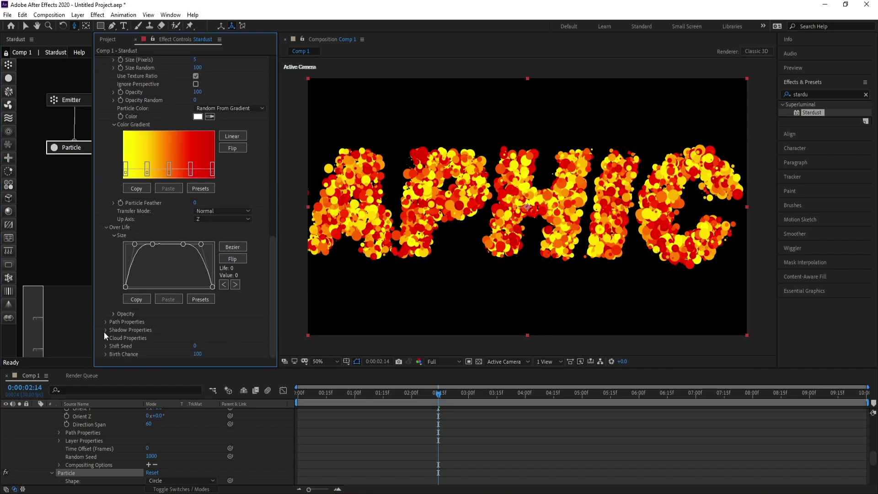
pyautogui.click(105, 330)
pyautogui.scroll(-3, 105, 333)
pyautogui.press('.')
pyautogui.click(196, 265)
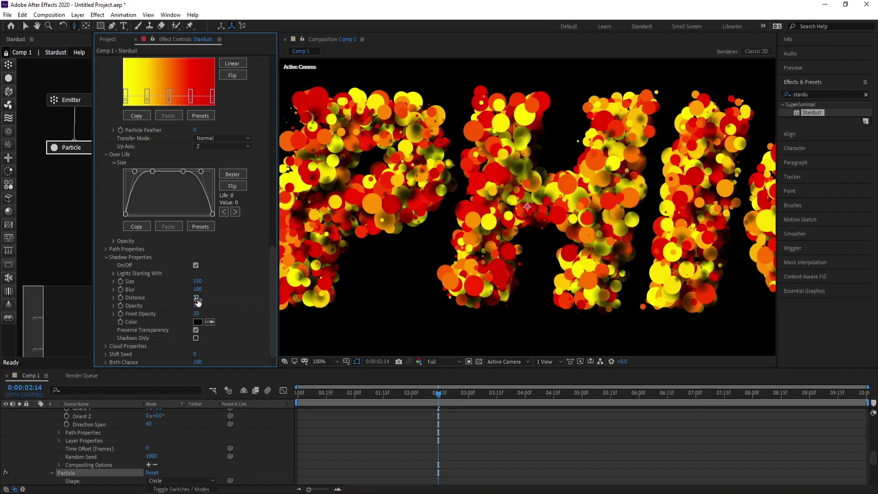
# Adjust the particle shadow settings to Distance 20, Opacity 37 and Blur 81
pyautogui.moveTo(194, 302)
pyautogui.mouseDown()
pyautogui.moveTo(187, 306)
pyautogui.moveTo(194, 305)
pyautogui.mouseUp()
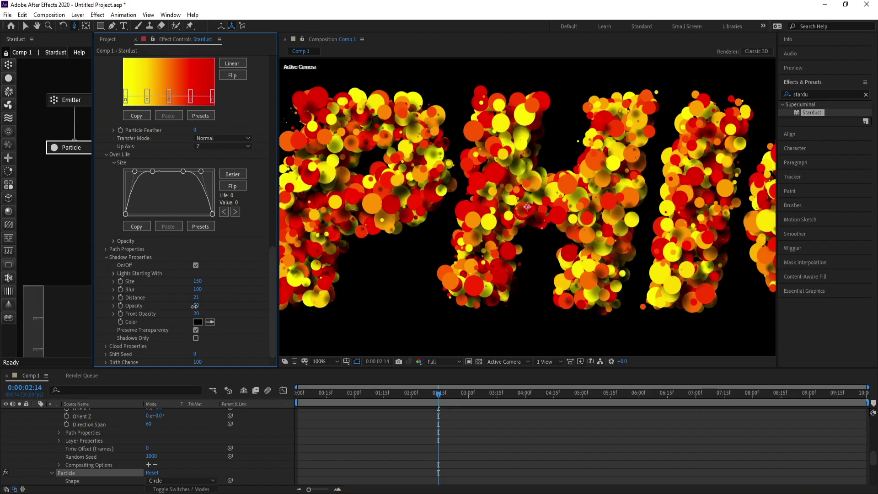
pyautogui.click(196, 297)
pyautogui.write('2')
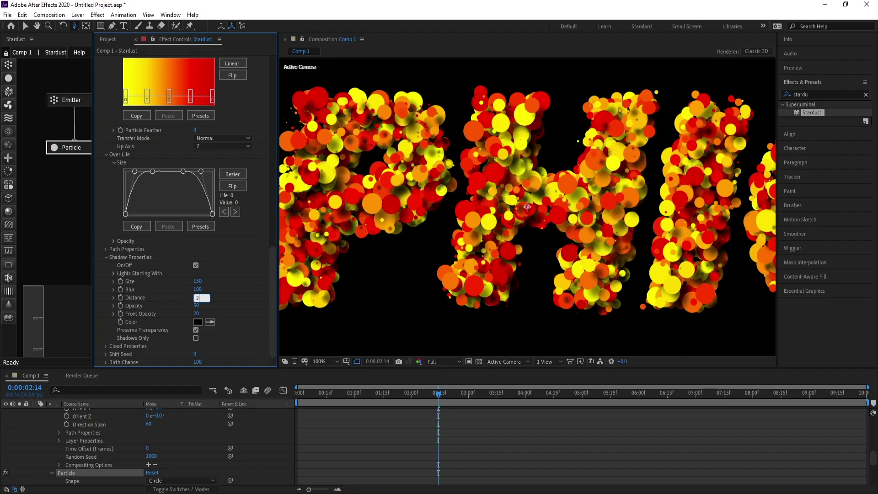
pyautogui.write('0')
pyautogui.press('Return')
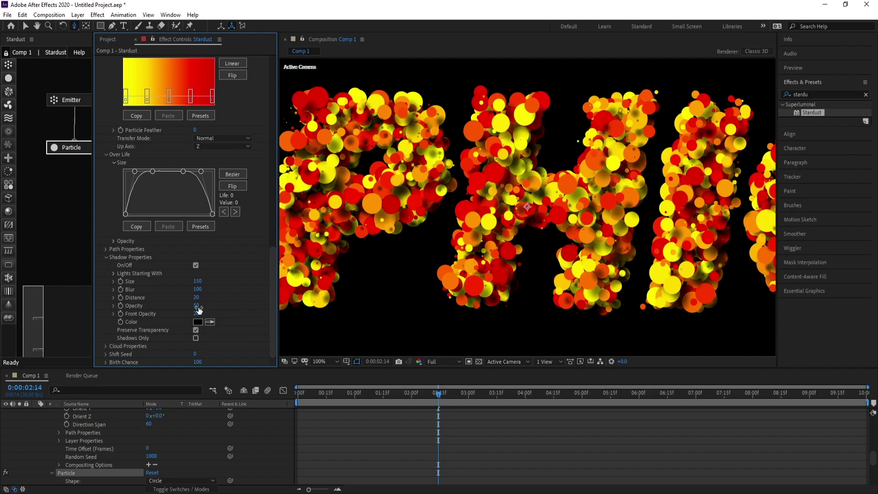
pyautogui.moveTo(192, 307); pyautogui.dragTo(191, 308)
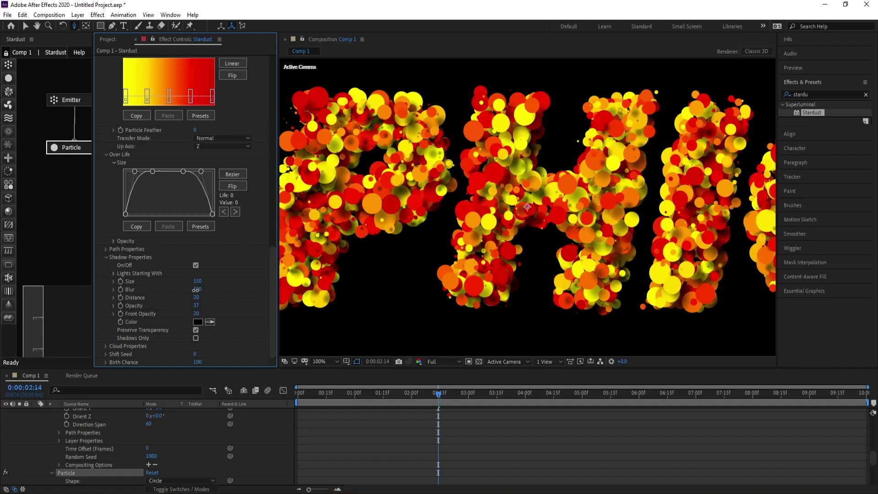
pyautogui.moveTo(192, 292); pyautogui.dragTo(193, 291)
# Dolly Camera 1 back until the whole GRAPHIC 4U particle text fits across the composition frame, checking it at 50% and 100% magnification
pyautogui.moveTo(514, 196); pyautogui.dragTo(509, 238)
pyautogui.moveTo(505, 278); pyautogui.dragTo(522, 231)
pyautogui.moveTo(511, 197); pyautogui.dragTo(510, 253)
pyautogui.moveTo(509, 301); pyautogui.dragTo(512, 252)
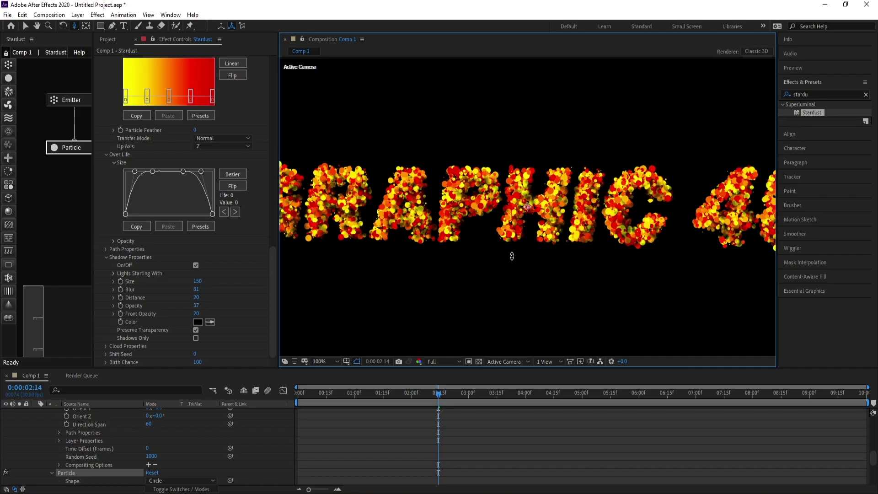
pyautogui.press(',')
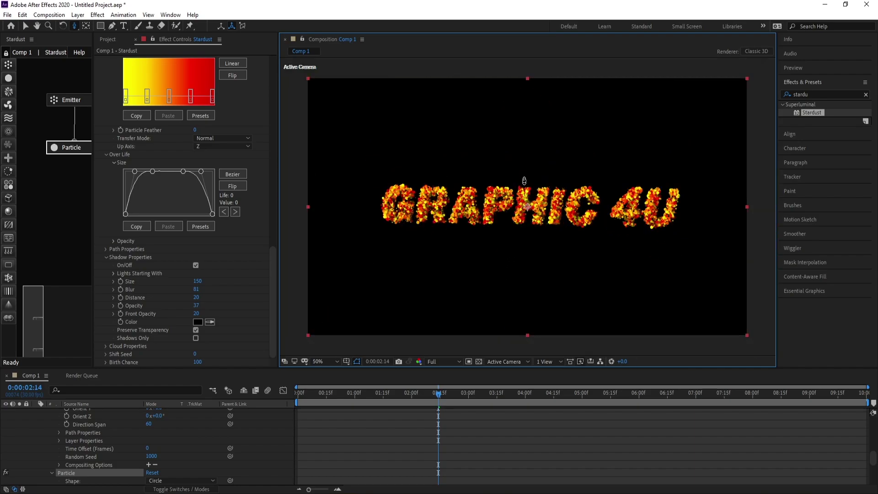
pyautogui.moveTo(522, 175); pyautogui.dragTo(517, 265)
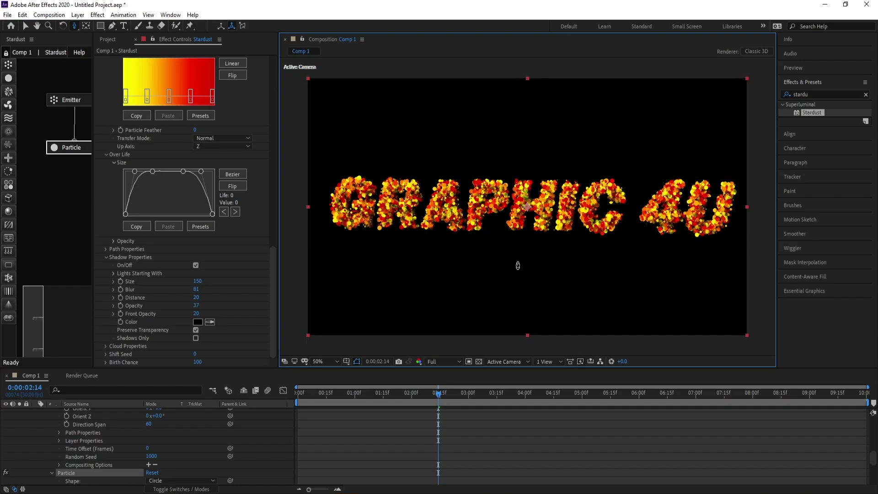
pyautogui.press('.')
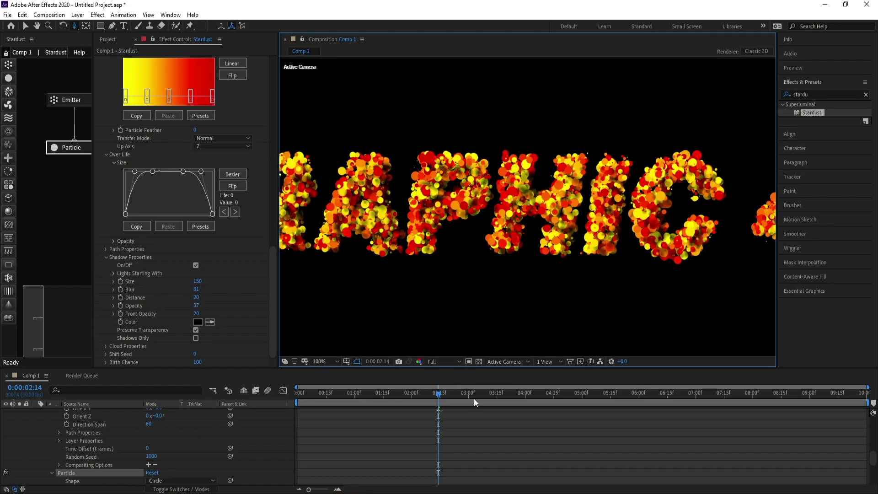
# Preview the shaded particle text from 0:00:02:14, then scrub to 0:00:02:19 with the full composition in view
pyautogui.press('space')
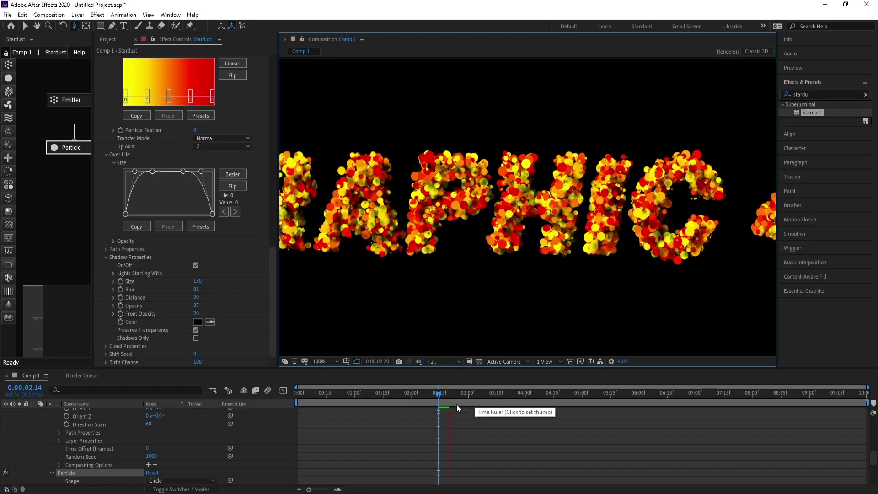
pyautogui.click(441, 397)
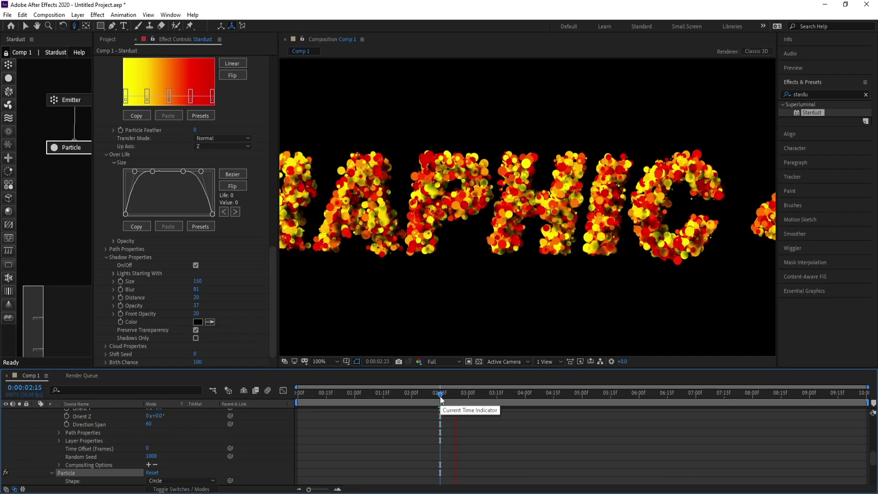
pyautogui.click(443, 396)
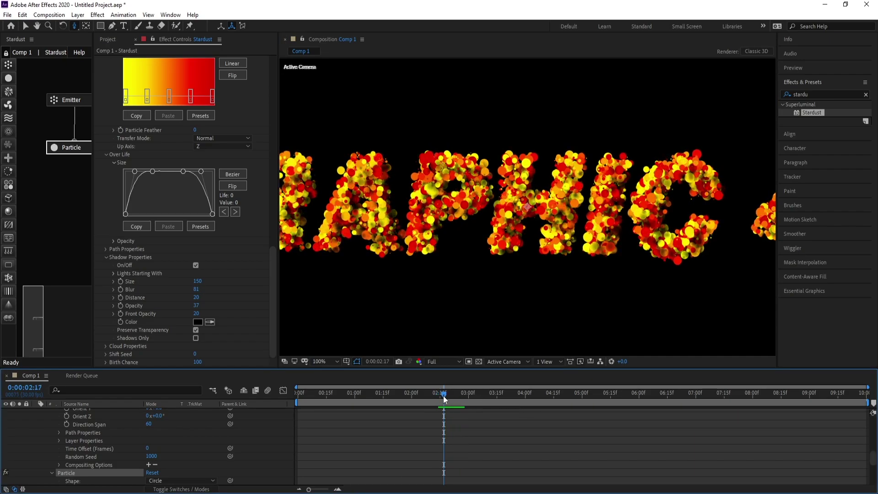
pyautogui.moveTo(439, 397)
pyautogui.mouseDown()
pyautogui.moveTo(464, 397)
pyautogui.moveTo(447, 397)
pyautogui.mouseUp()
pyautogui.scroll(-1, 563, 237)
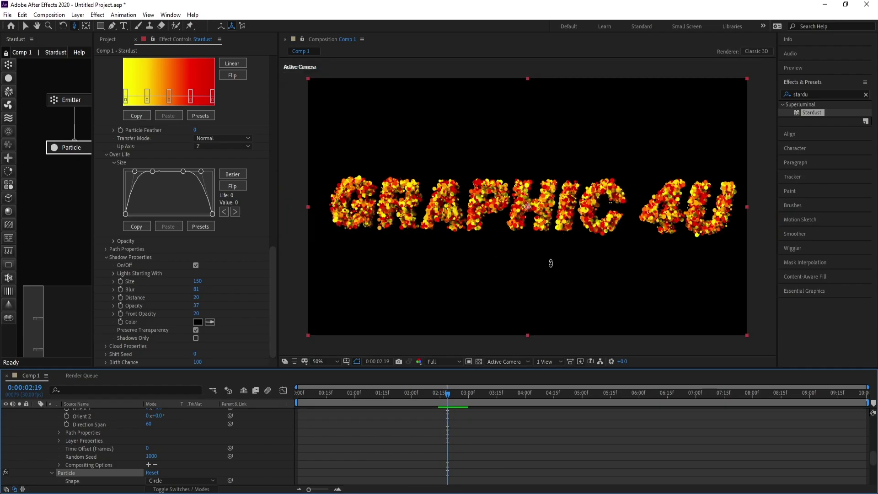
# Collapse the Stardust layer, add a black 1920 x 1080 solid named BG and place it beneath the GRAPHIC 4U layer
pyautogui.scroll(10, 105, 457)
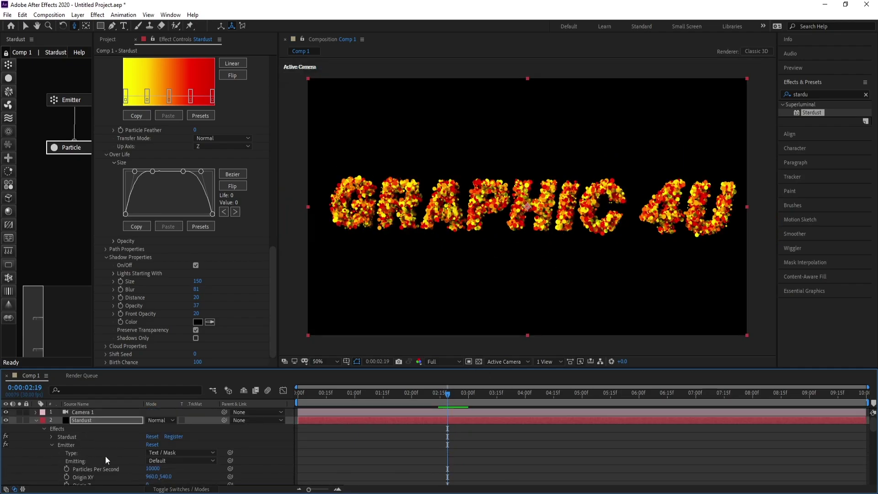
pyautogui.click(37, 420)
pyautogui.click(78, 419)
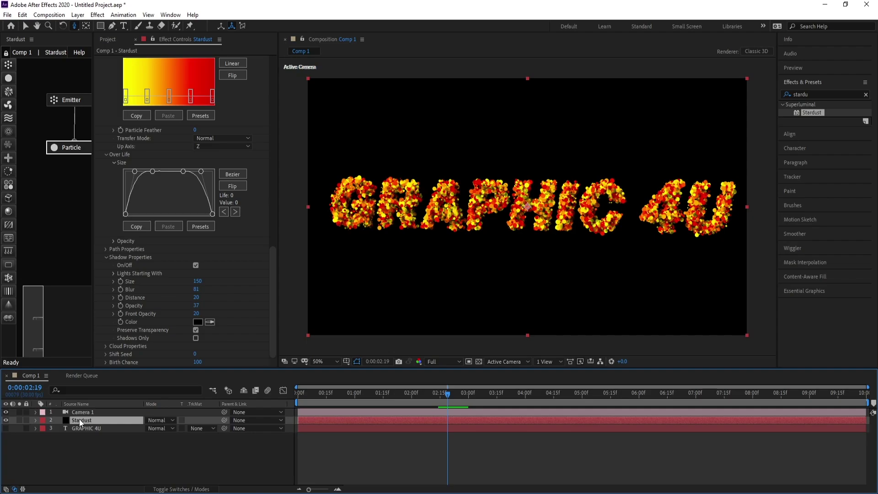
pyautogui.click(77, 14)
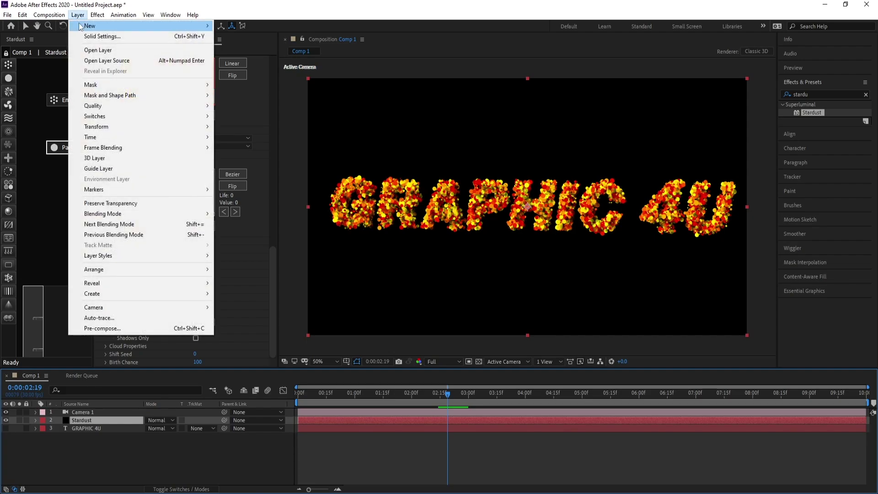
pyautogui.moveTo(82, 26)
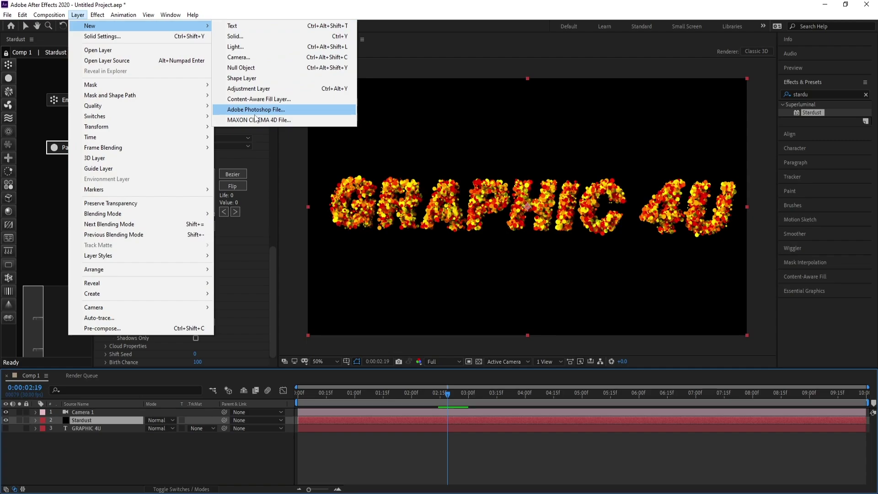
pyautogui.click(247, 36)
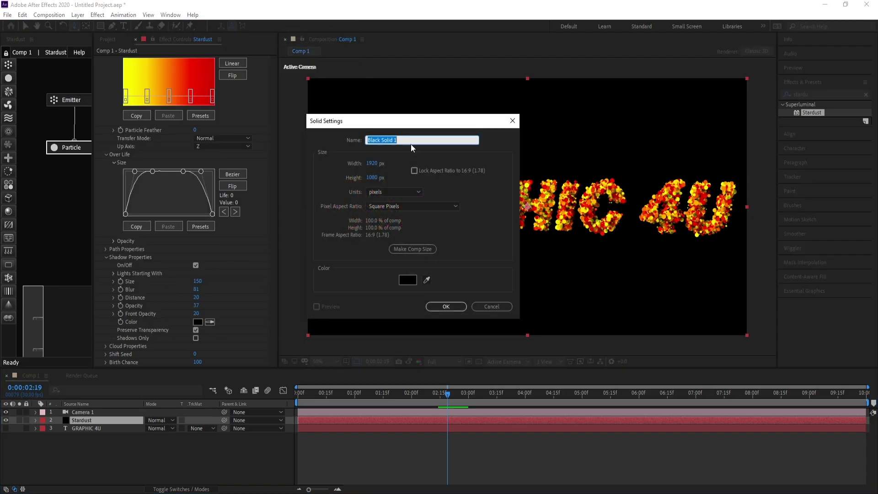
pyautogui.write('BG')
pyautogui.press('Return')
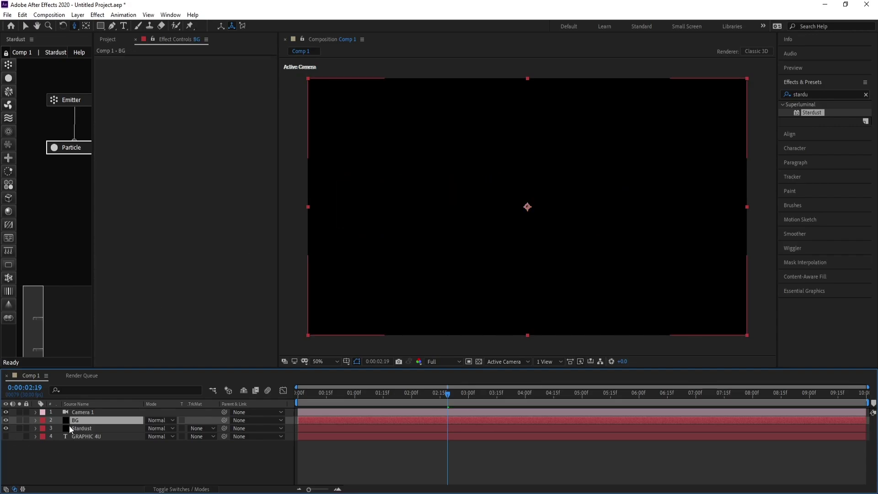
pyautogui.moveTo(69, 425); pyautogui.dragTo(81, 454)
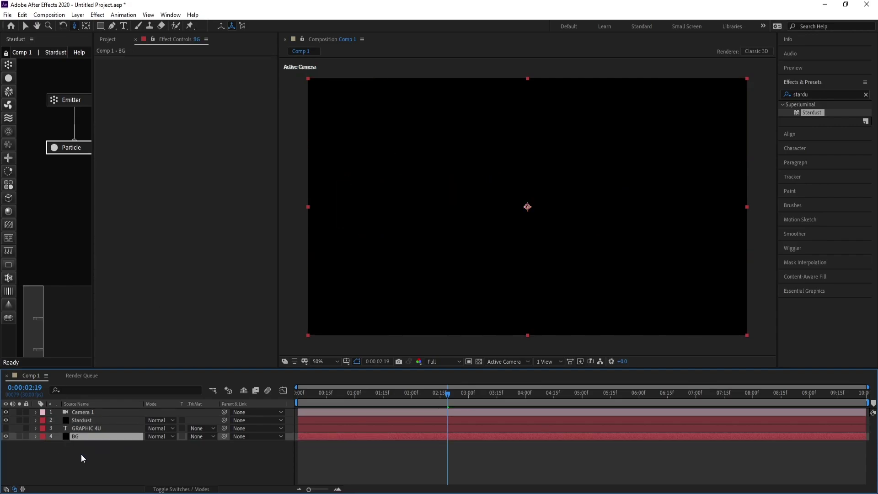
# Apply the Gradient Ramp effect to the BG solid
pyautogui.click(102, 16)
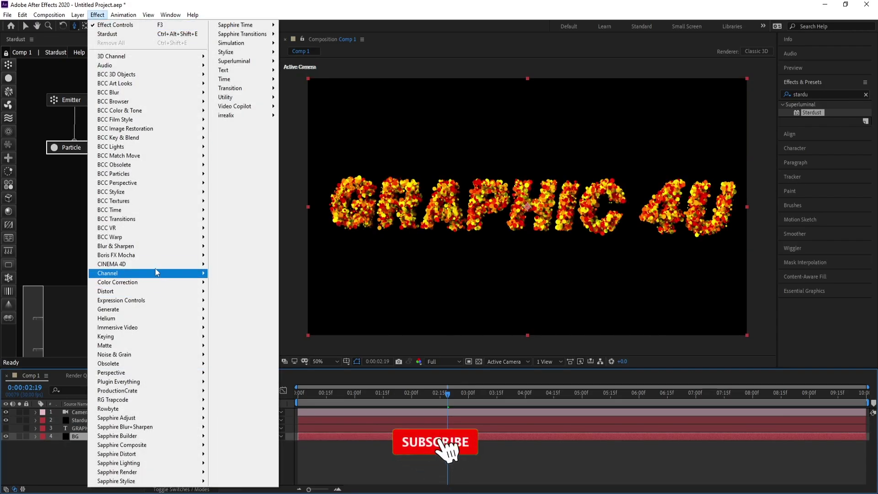
pyautogui.moveTo(155, 267)
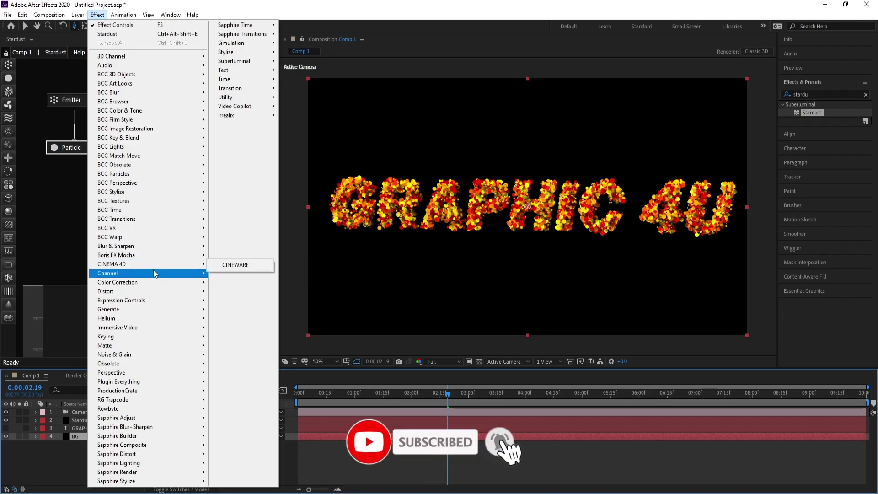
pyautogui.moveTo(152, 308)
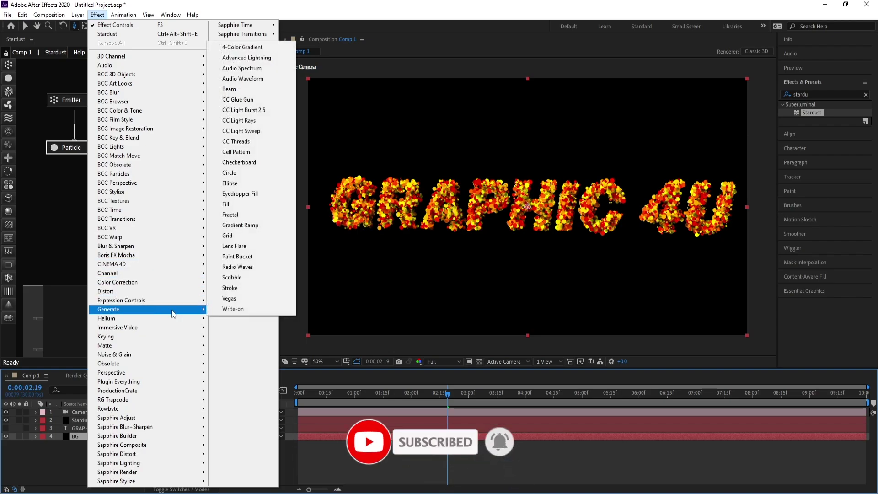
pyautogui.click(251, 225)
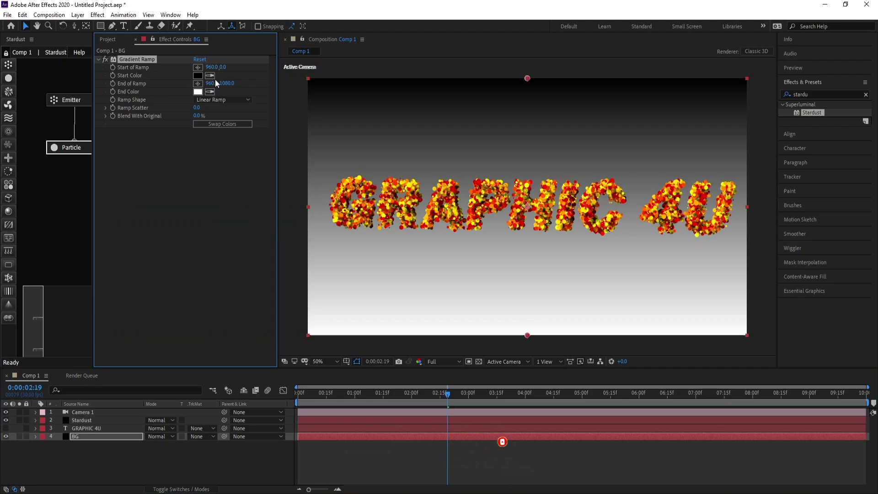
# Set the Gradient Ramp's End Color to the brown 572500
pyautogui.click(198, 92)
pyautogui.click(206, 288)
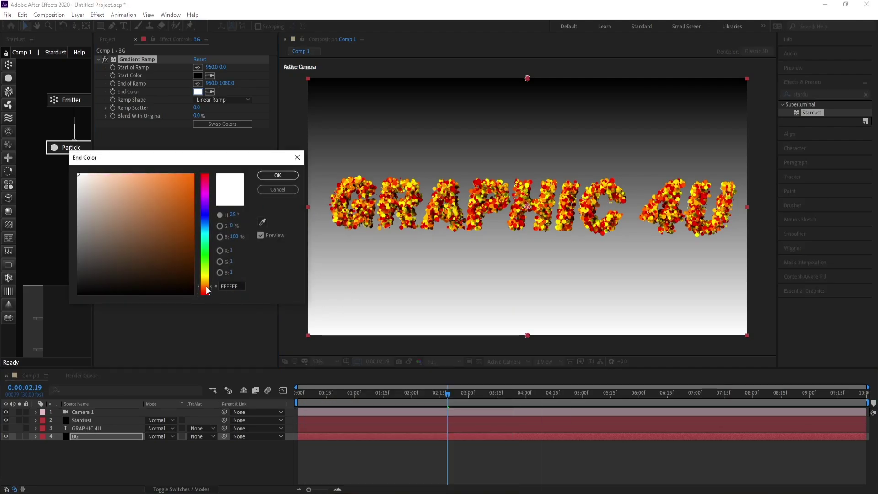
pyautogui.click(186, 249)
pyautogui.click(276, 176)
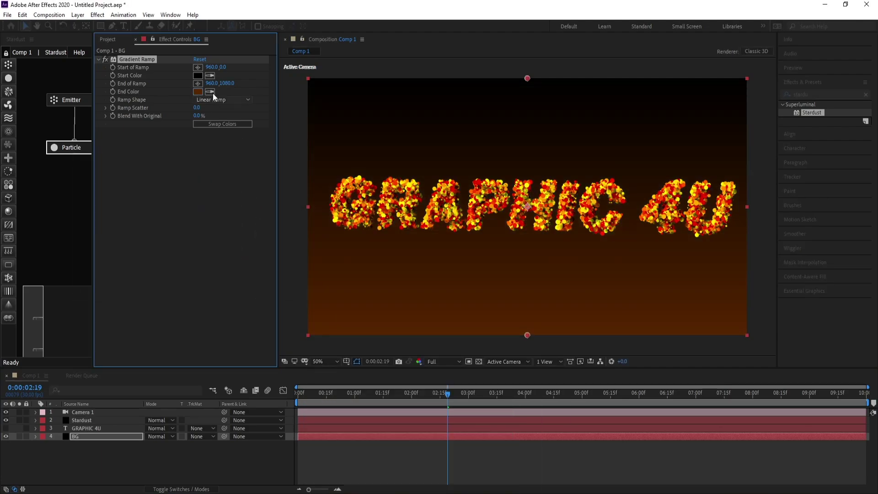
# Set the Gradient Ramp's Start Color to the near-black brown 0C0500
pyautogui.click(199, 76)
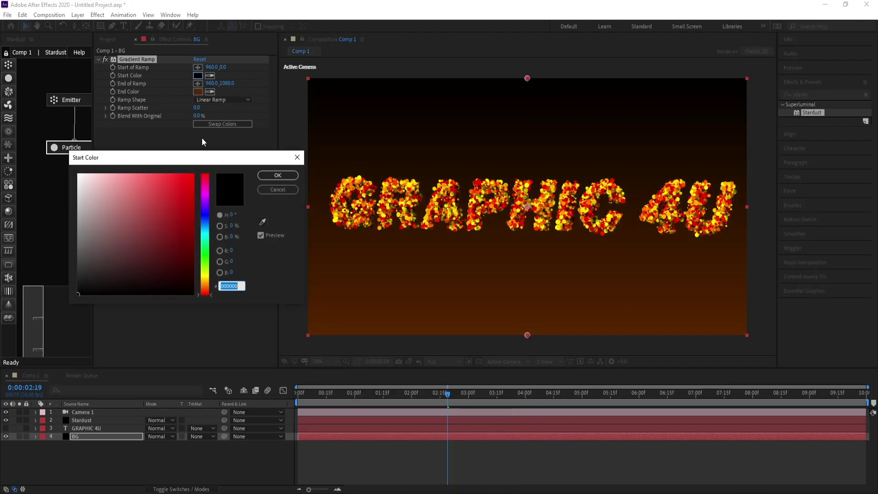
pyautogui.click(205, 288)
pyautogui.click(197, 289)
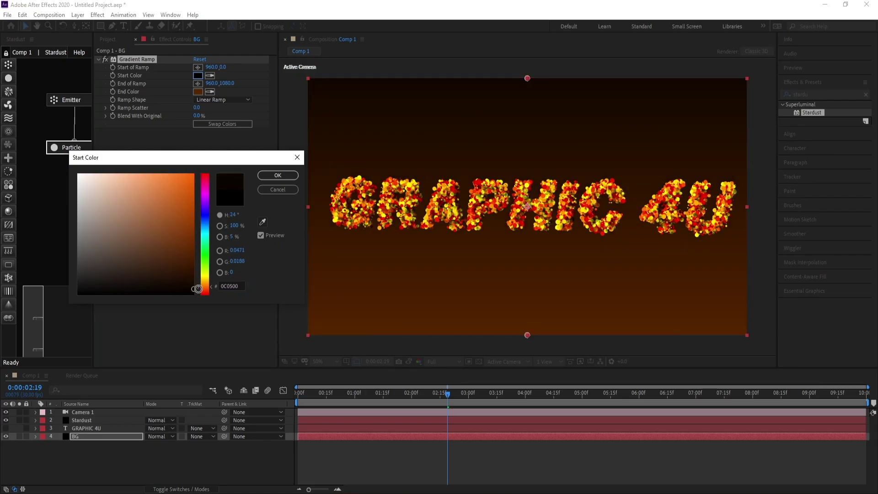
pyautogui.click(269, 176)
# Darken the Gradient Ramp's End Color to 230F00
pyautogui.click(197, 91)
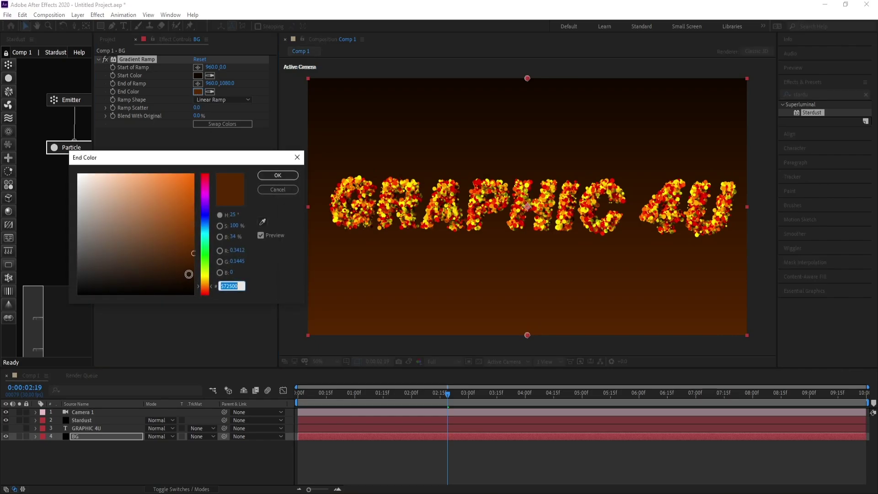
pyautogui.click(196, 275)
pyautogui.moveTo(196, 275); pyautogui.dragTo(202, 278)
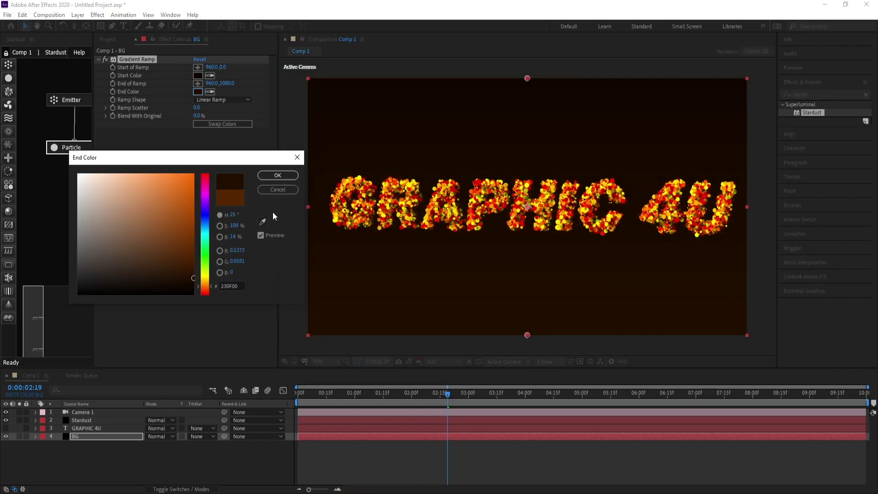
pyautogui.click(277, 175)
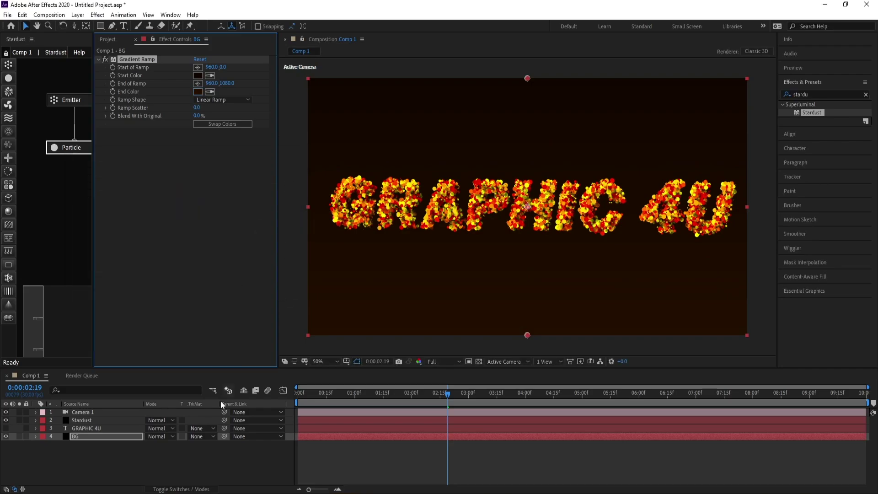
# Create an orbit null for Camera 1 and reveal the null's Transform properties
pyautogui.click(81, 411)
pyautogui.rightClick(88, 413)
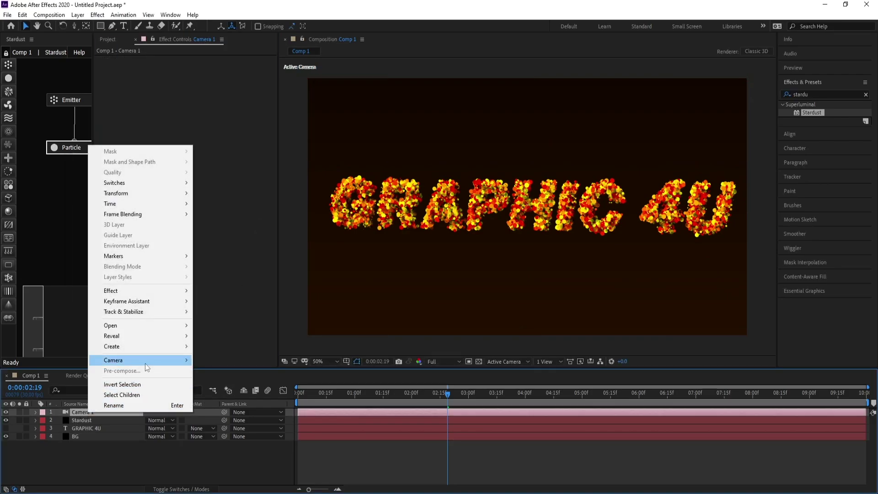
pyautogui.moveTo(164, 360)
pyautogui.click(284, 370)
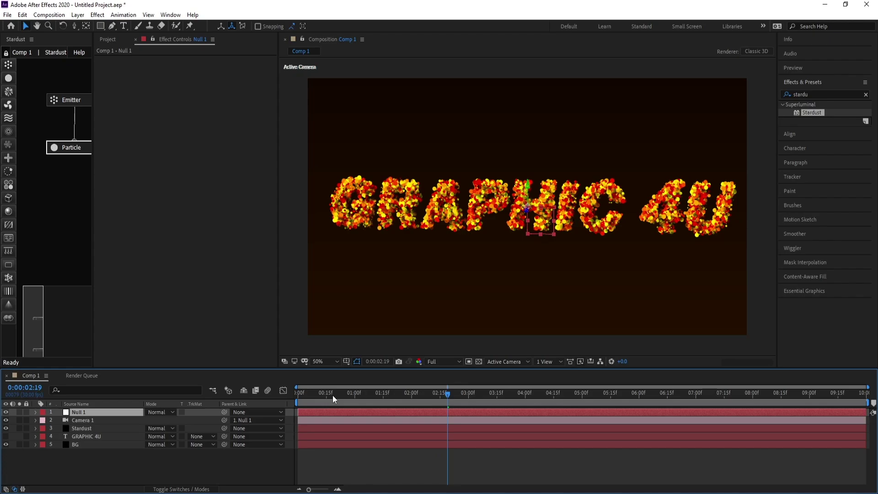
pyautogui.click(35, 413)
pyautogui.click(43, 422)
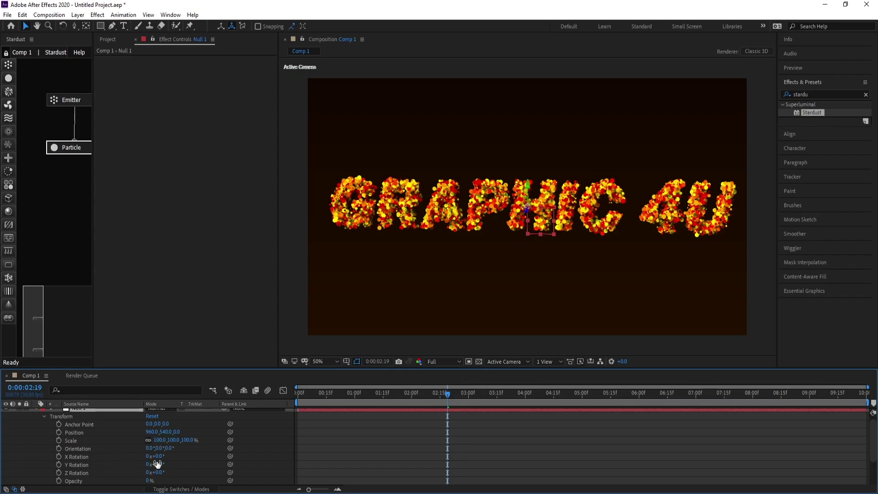
# Try an X Rotation of -34° on the camera's orbit null and undo the change
pyautogui.moveTo(153, 457); pyautogui.dragTo(141, 457)
pyautogui.click(23, 15)
pyautogui.click(32, 27)
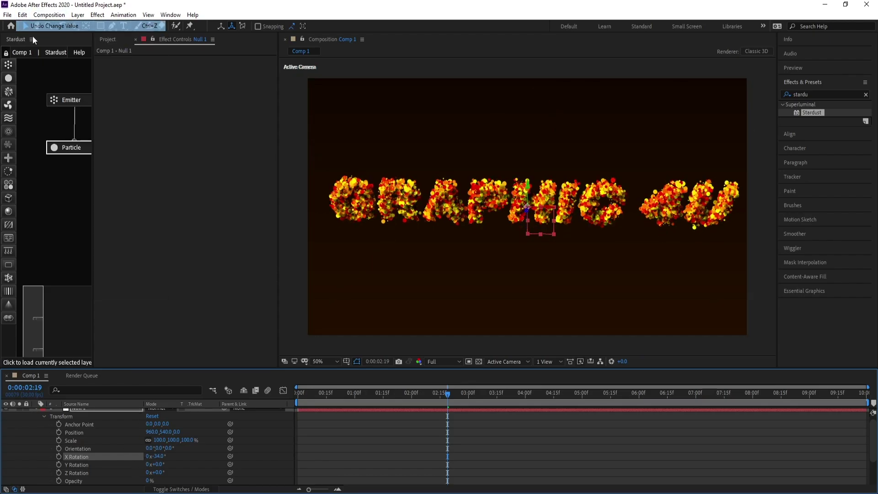
# Adjust the orbit null to a Y Rotation of -4° and an X position of 993
pyautogui.moveTo(158, 465)
pyautogui.mouseDown()
pyautogui.moveTo(135, 461)
pyautogui.moveTo(144, 462)
pyautogui.mouseUp()
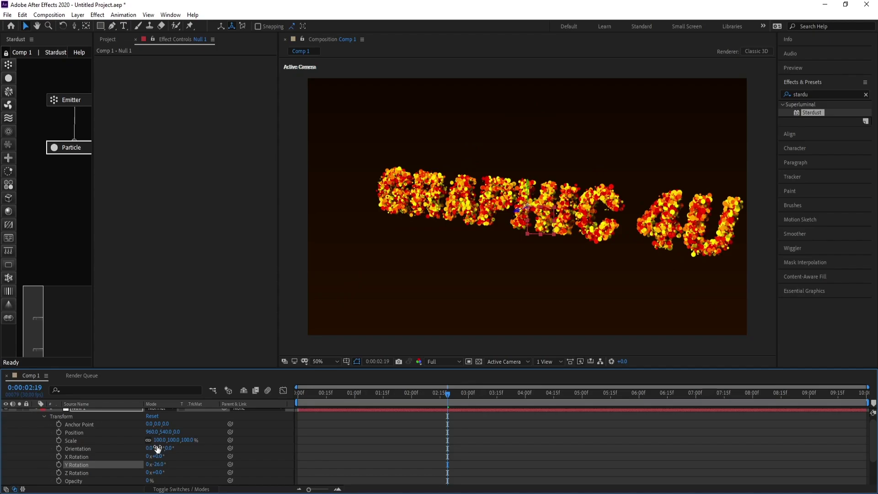
pyautogui.moveTo(150, 432); pyautogui.dragTo(203, 444)
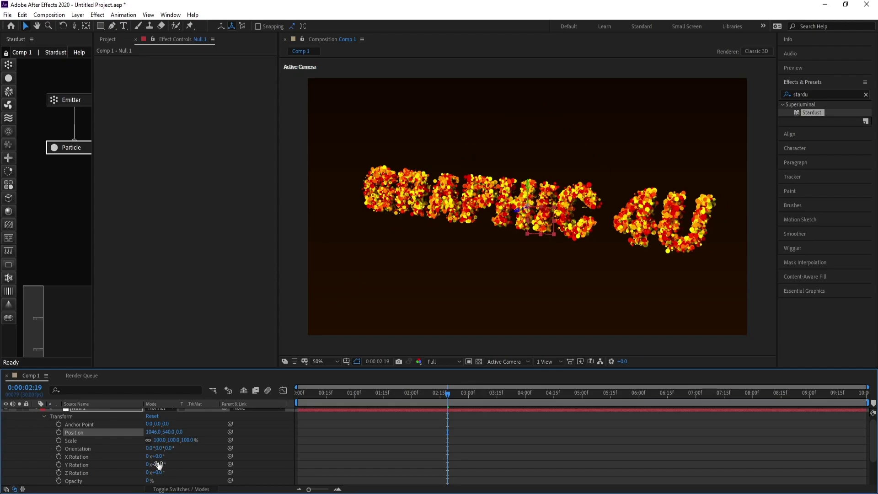
pyautogui.moveTo(157, 464); pyautogui.dragTo(175, 470)
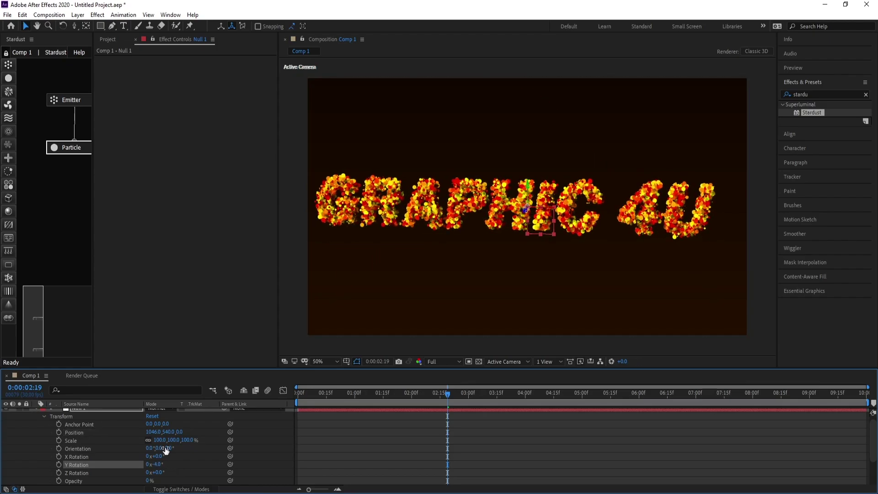
pyautogui.moveTo(153, 432)
pyautogui.mouseDown()
pyautogui.moveTo(123, 433)
pyautogui.moveTo(144, 437)
pyautogui.mouseUp()
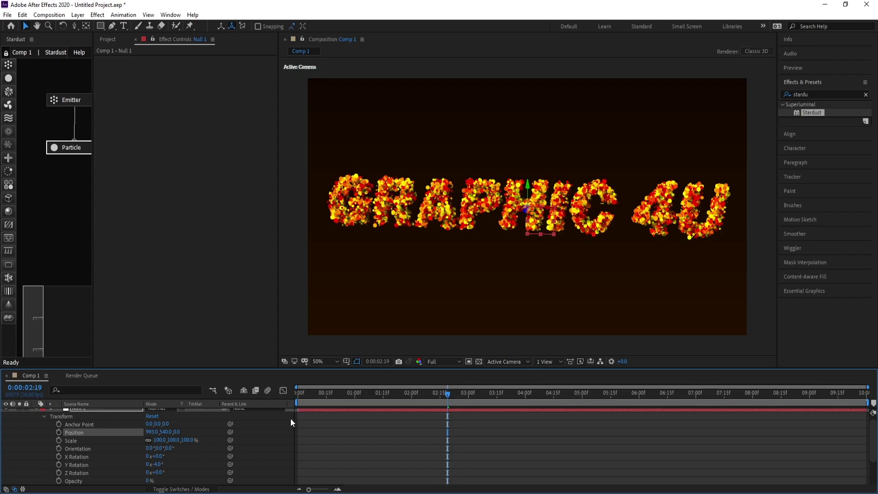
# Return to the start of the composition and play the particle text animation
pyautogui.moveTo(347, 394); pyautogui.dragTo(174, 400)
pyautogui.press('space')
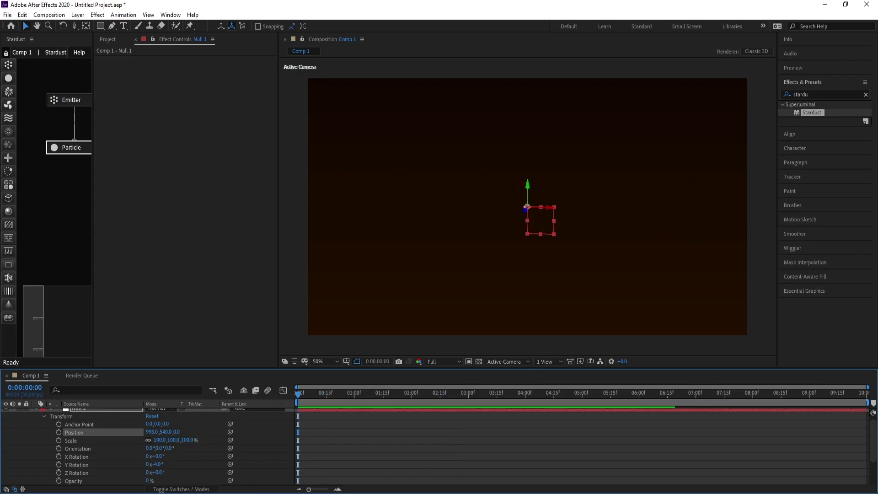